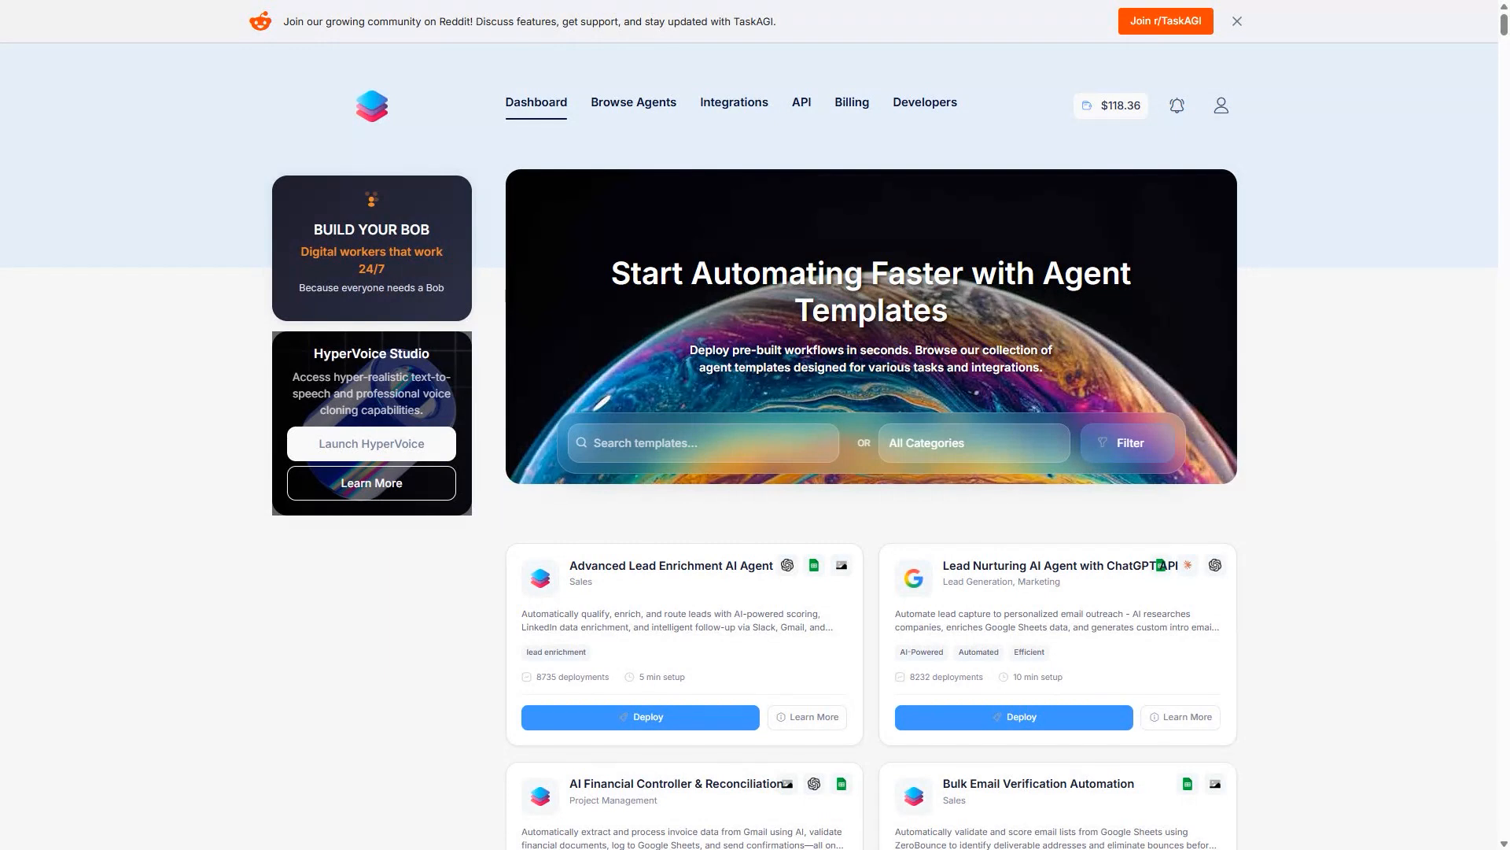
# Search the agent templates for "Curate Marketing Newsletters in India"
pyautogui.click(711, 446)
pyautogui.write('Curate Marketing Newsletters in India')
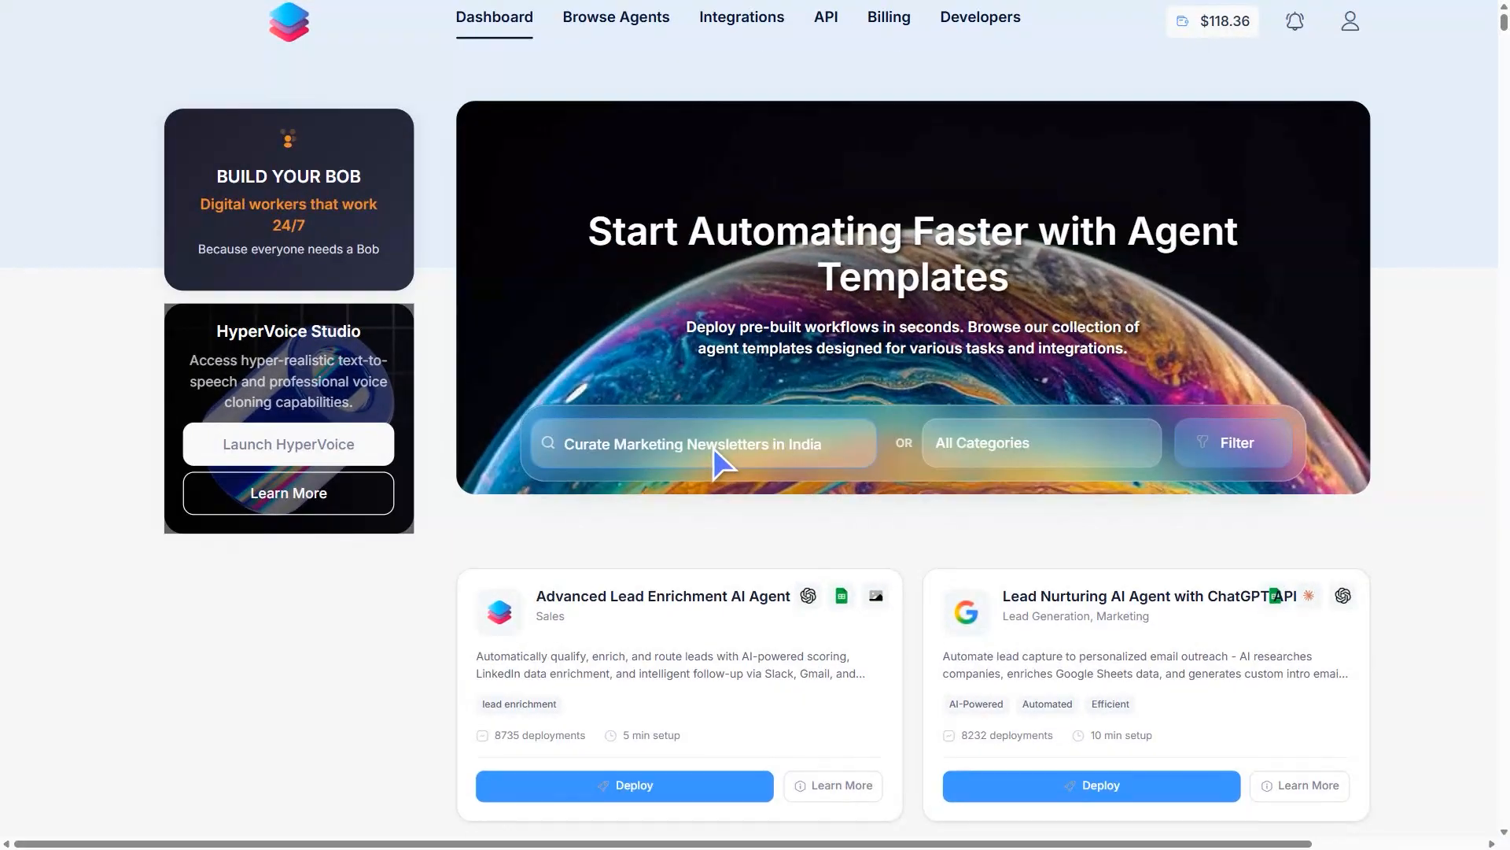
pyautogui.press('Return')
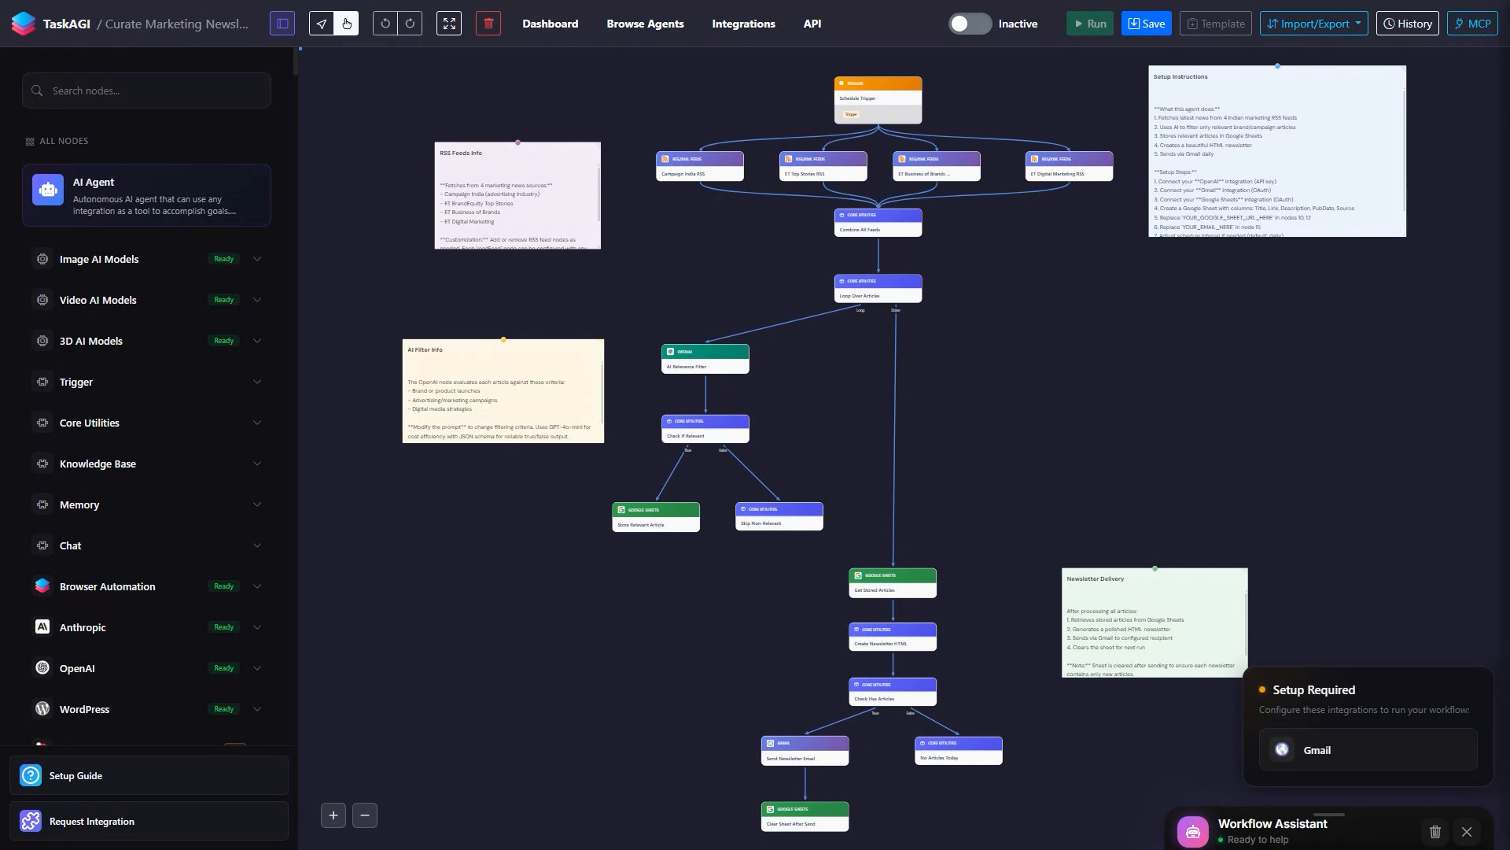
# Ask the Workflow Assistant whether the topics covered by the newsletter workflow can be customized
pyautogui.click(1338, 836)
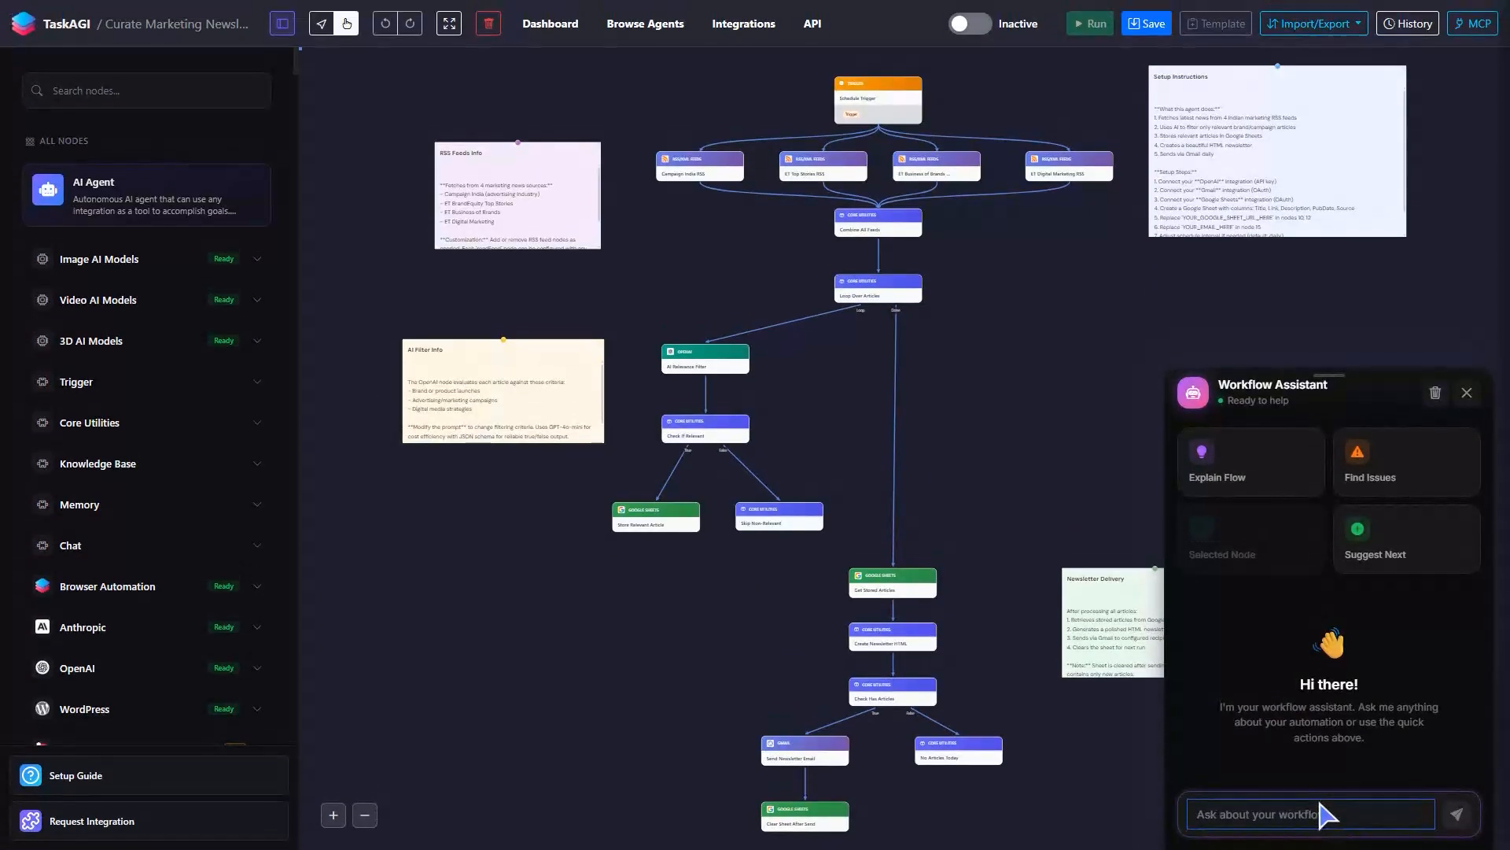
pyautogui.write('Can I customiz')
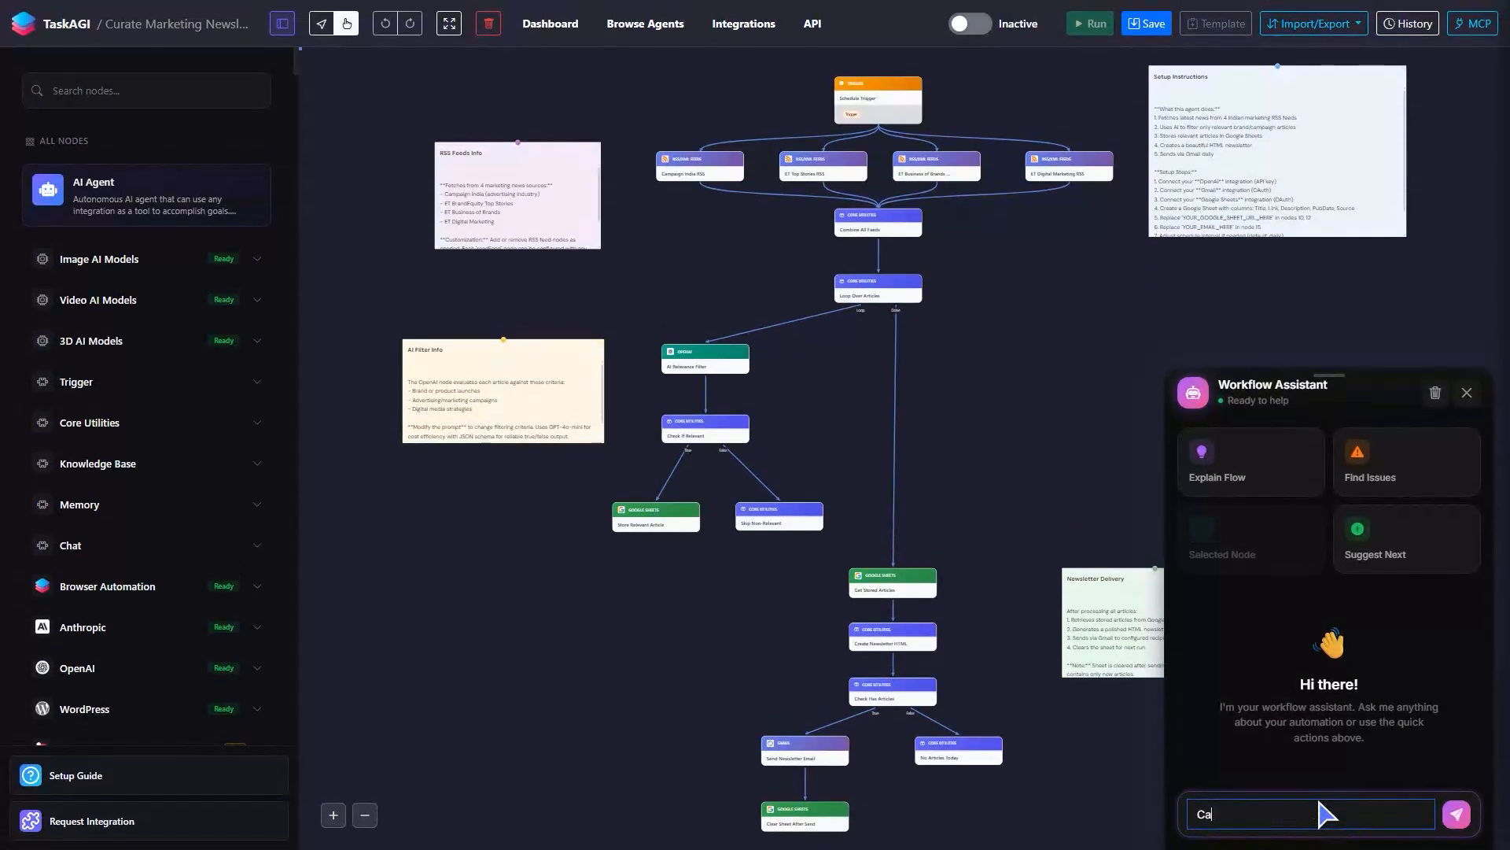
pyautogui.write('e which')
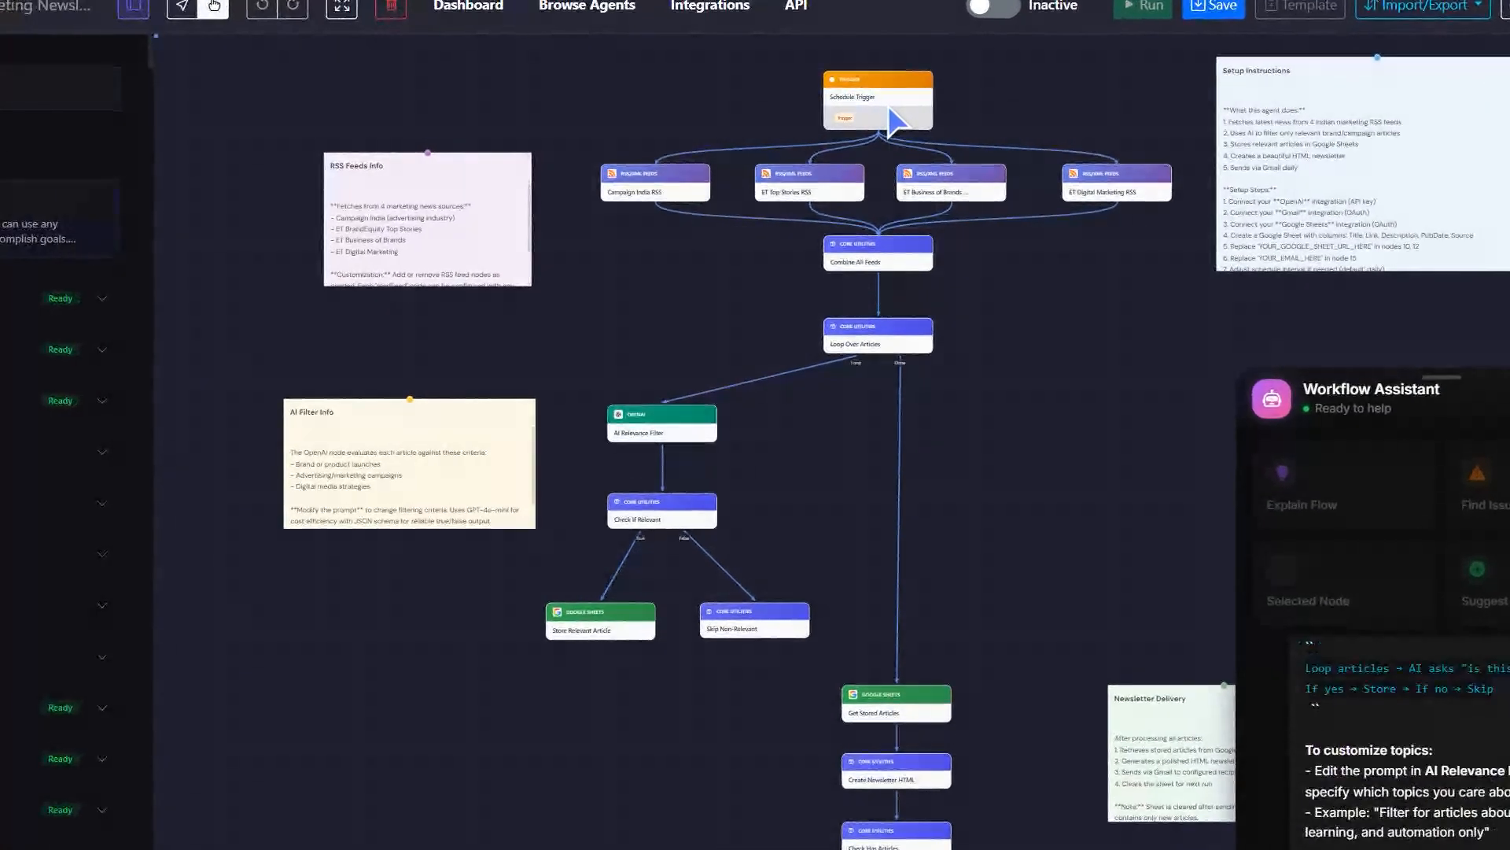
# Review the settings of the Schedule Trigger node and the Campaign India RSS node
pyautogui.doubleClick(887, 110)
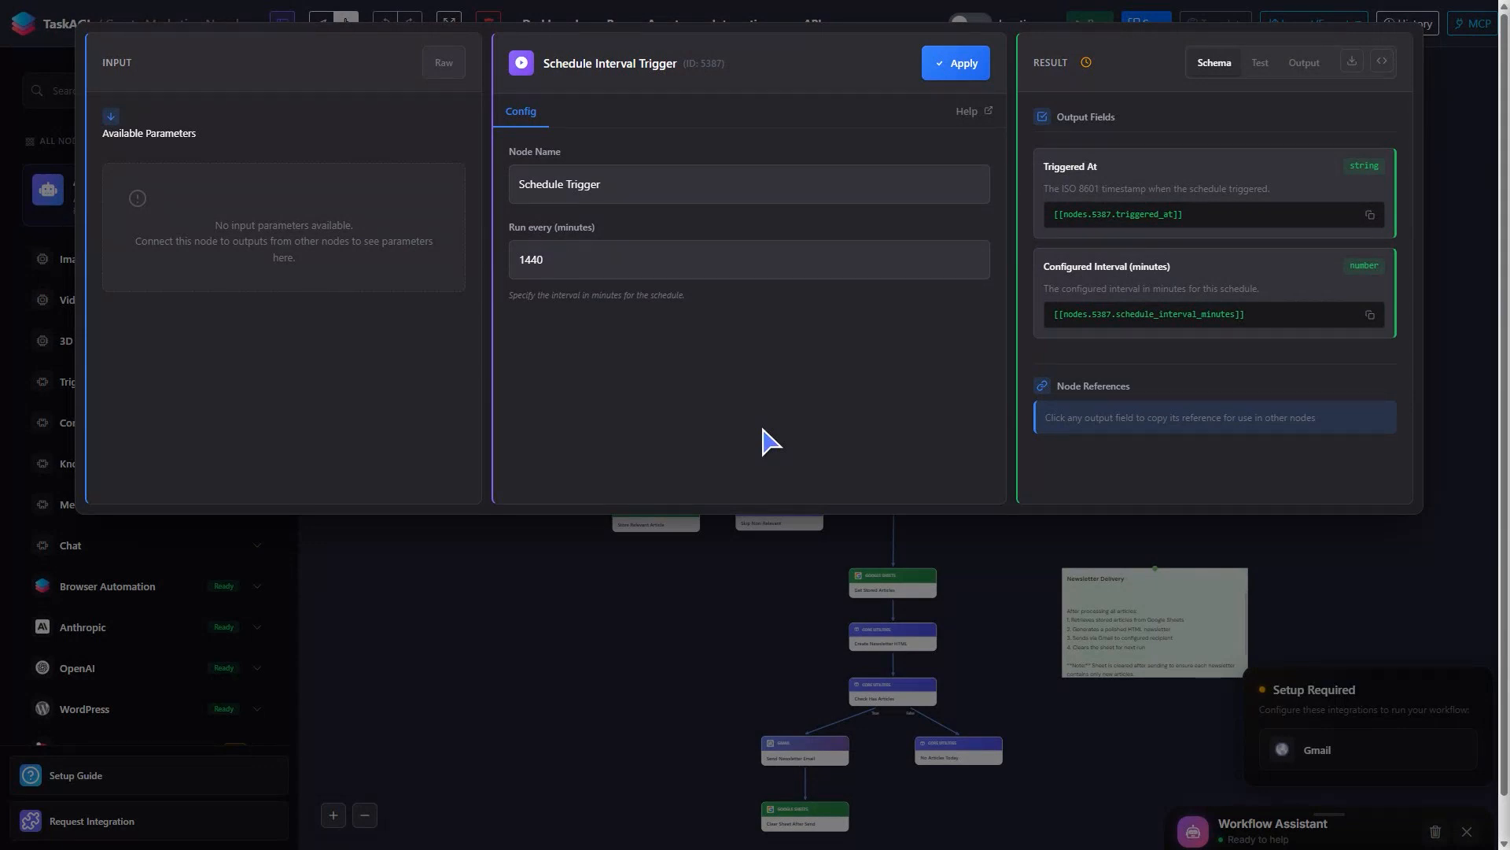
pyautogui.press('Escape')
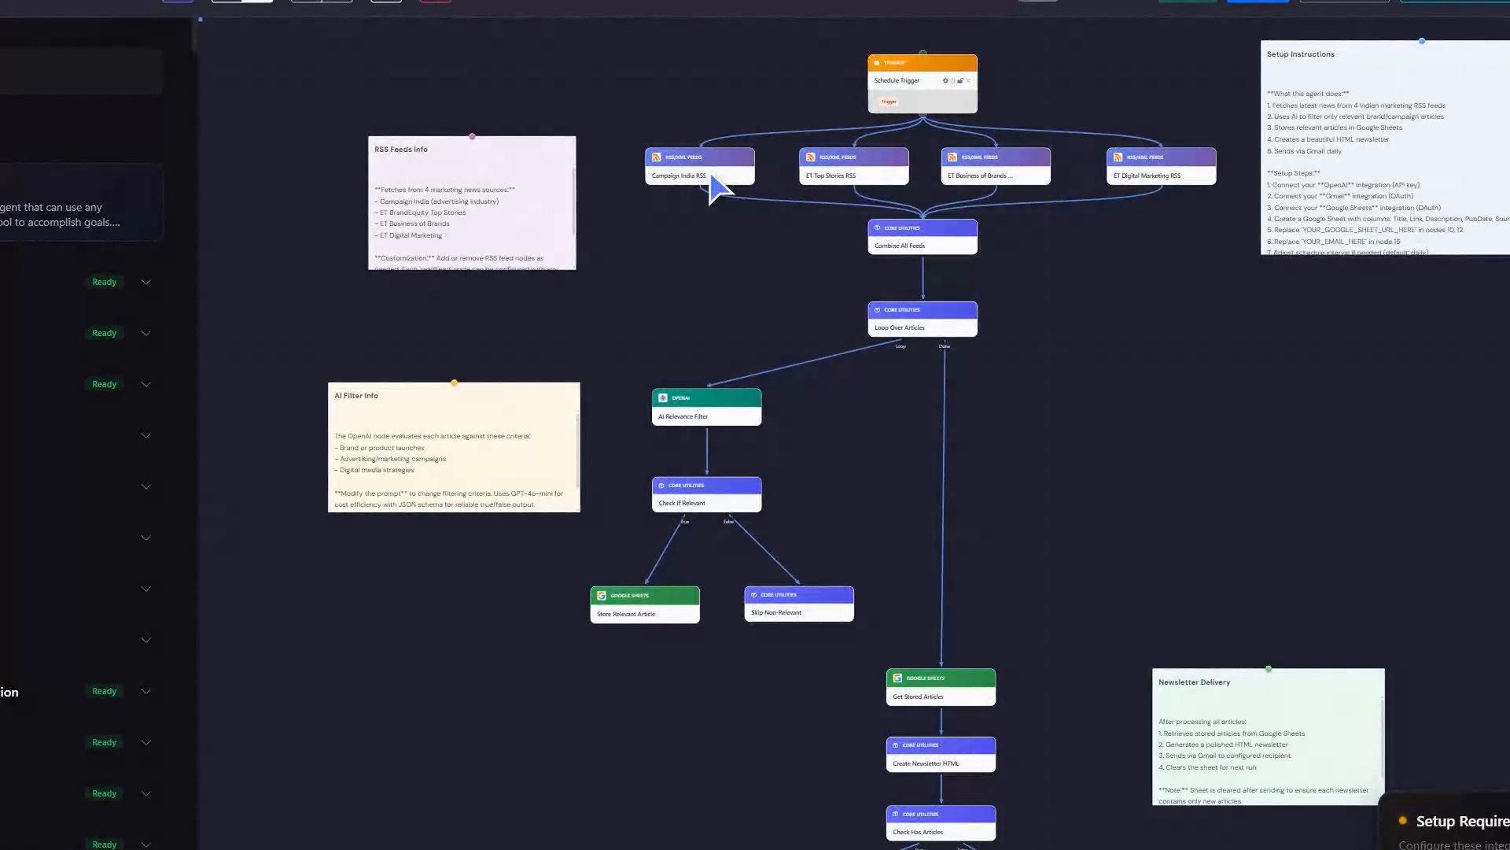
pyautogui.click(712, 177)
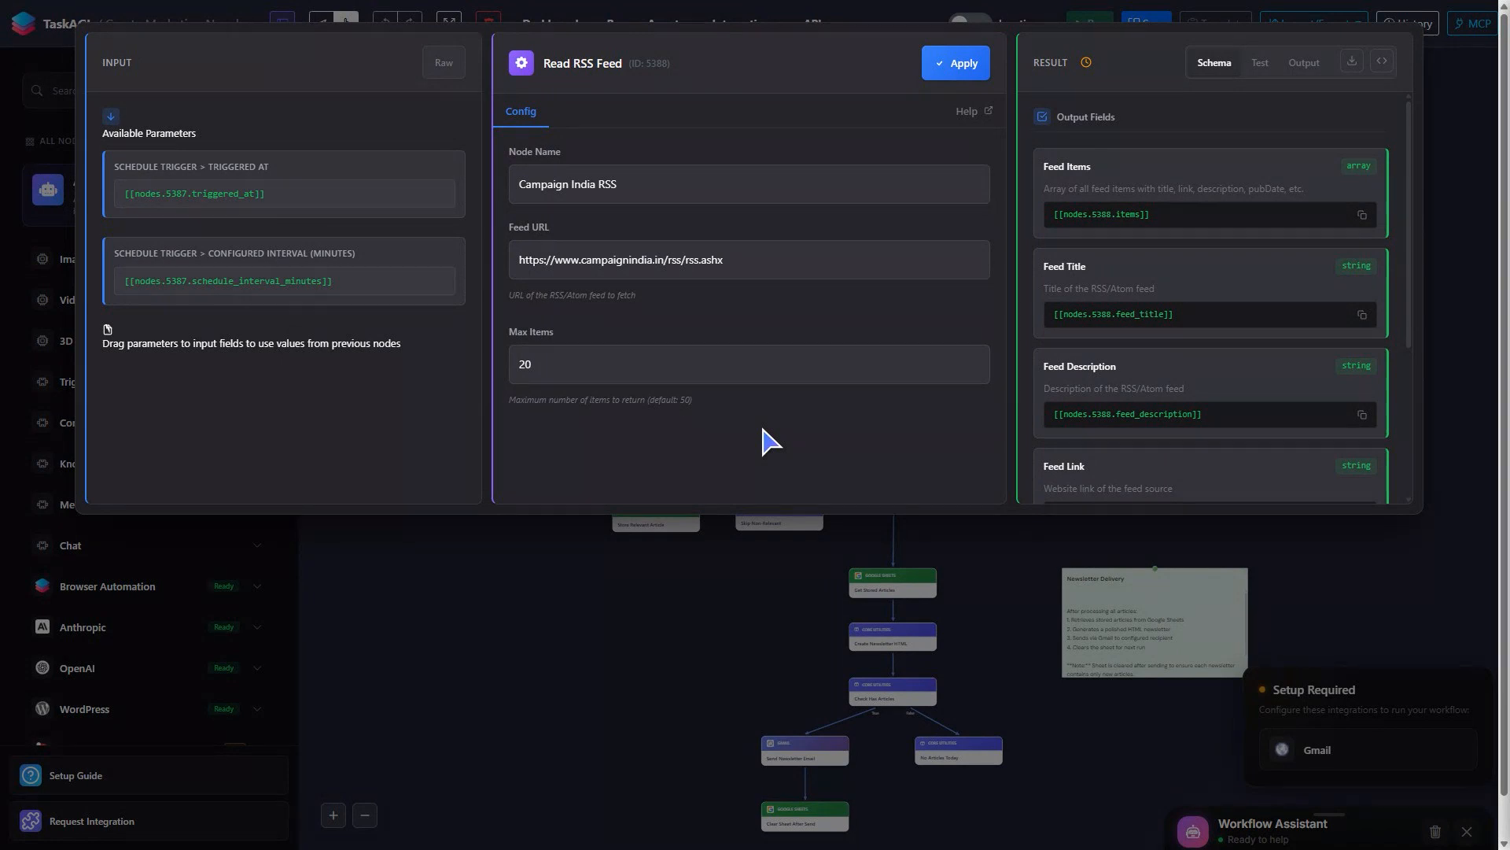
pyautogui.press('Escape')
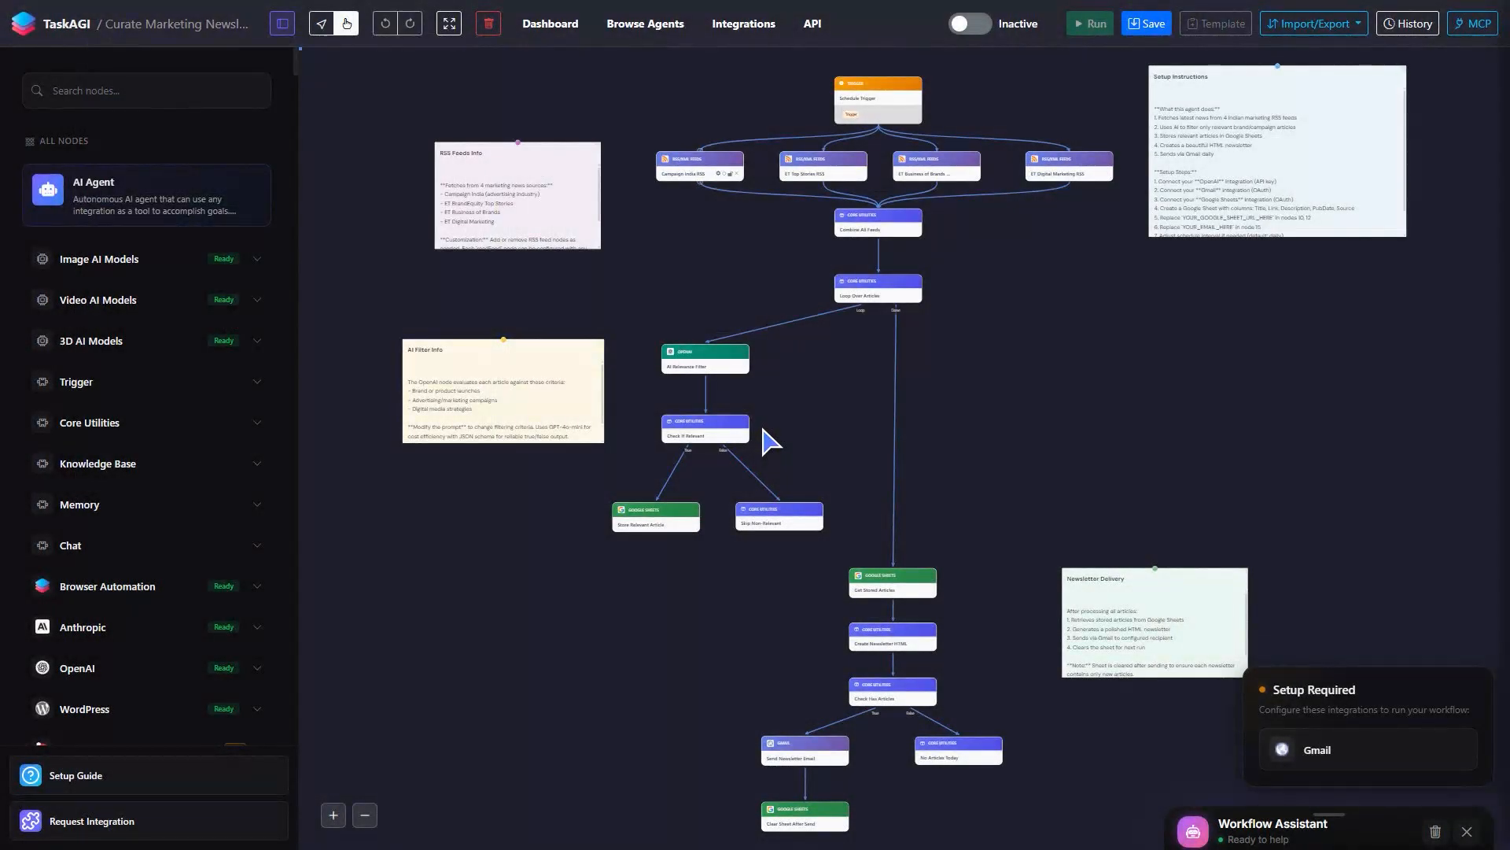
# Review the feed URLs and item limits of the ET Top Stories, ET Business of Brands and ET Digital Marketing RSS nodes
pyautogui.doubleClick(823, 169)
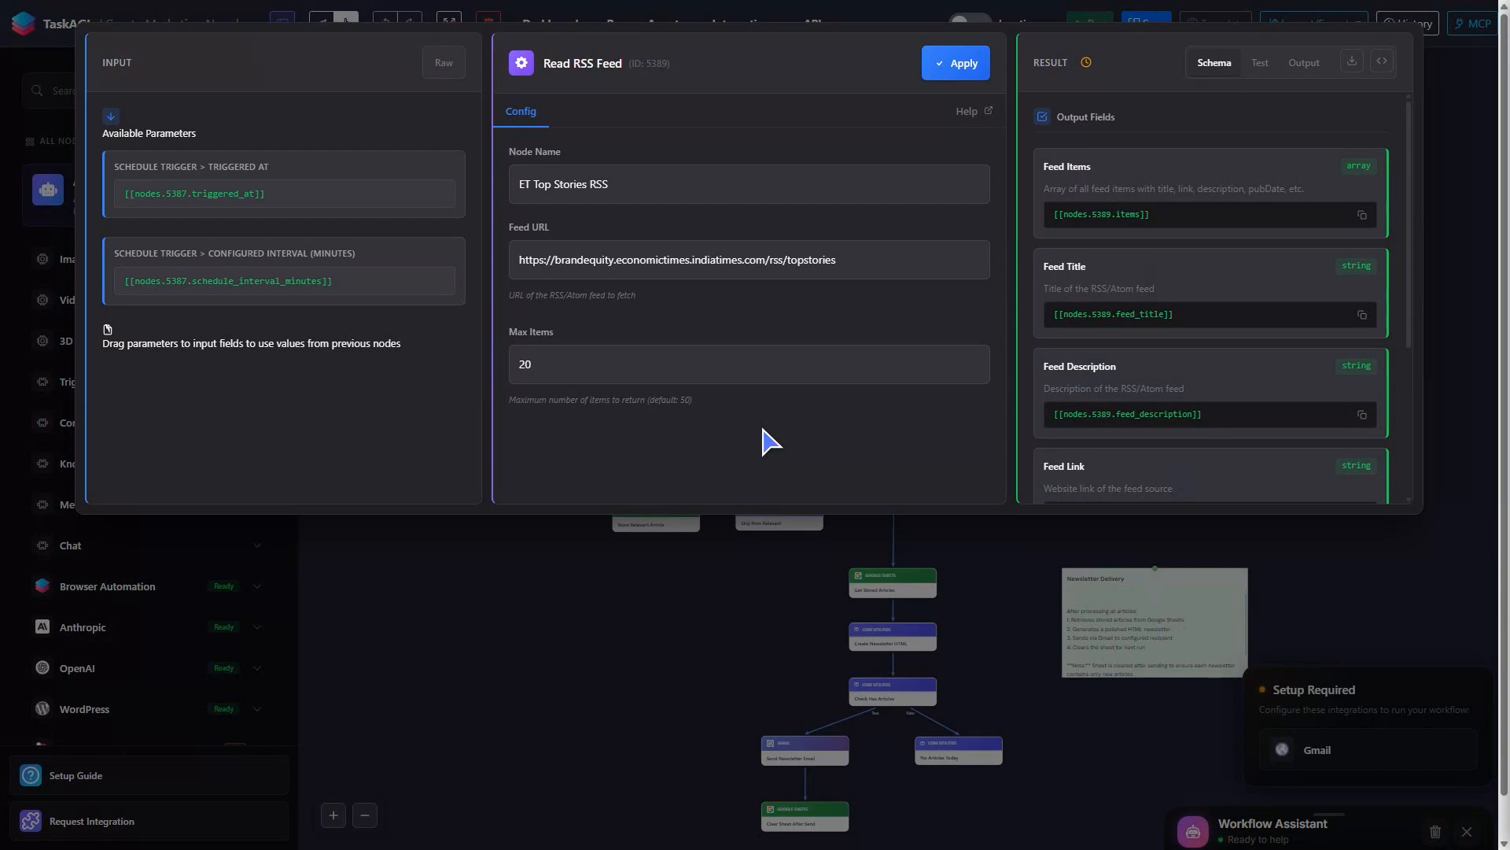
pyautogui.press('Escape')
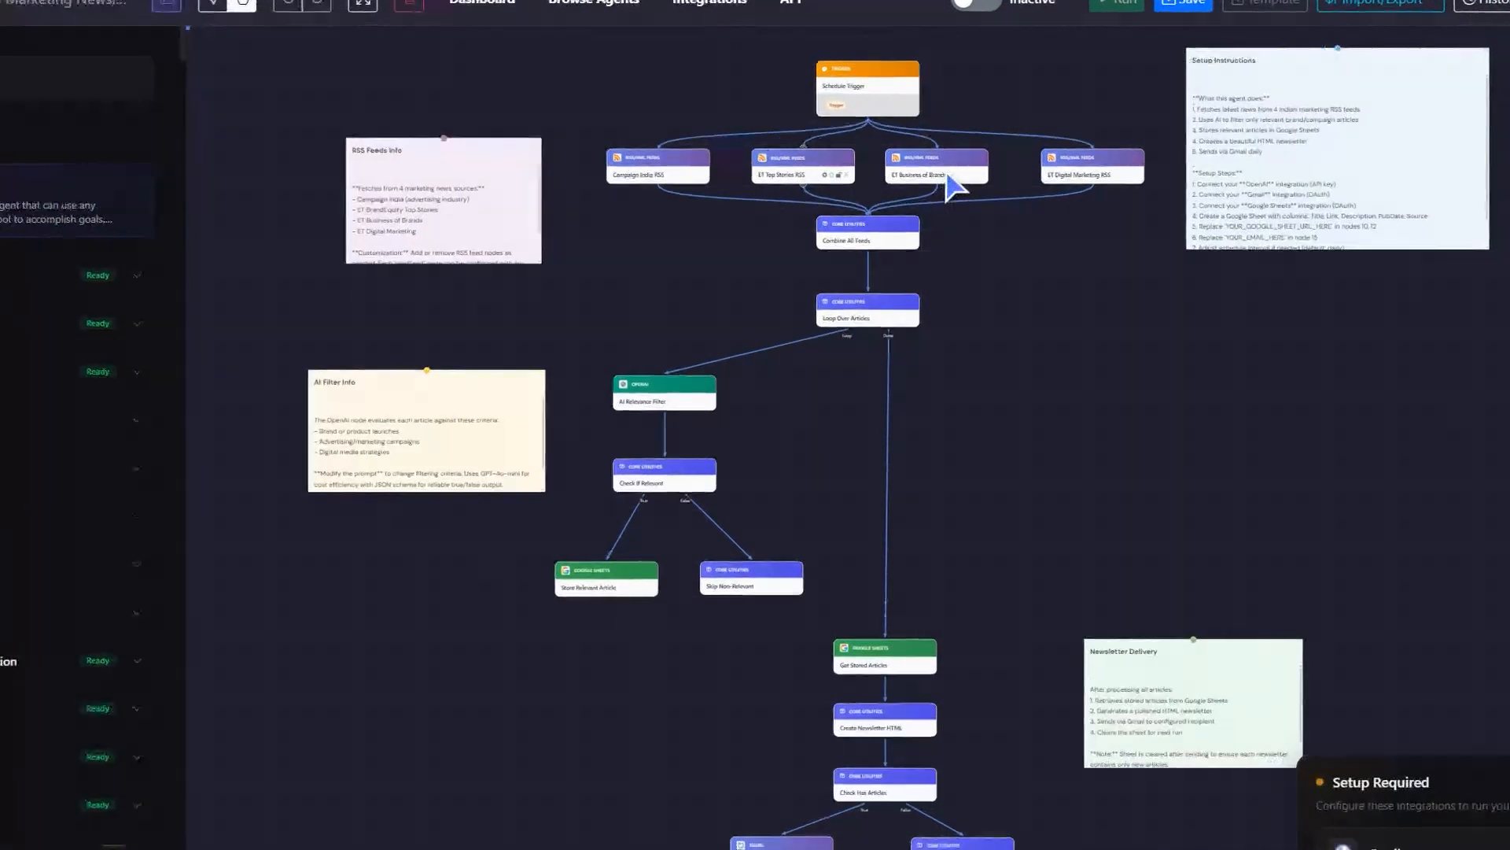
pyautogui.doubleClick(944, 170)
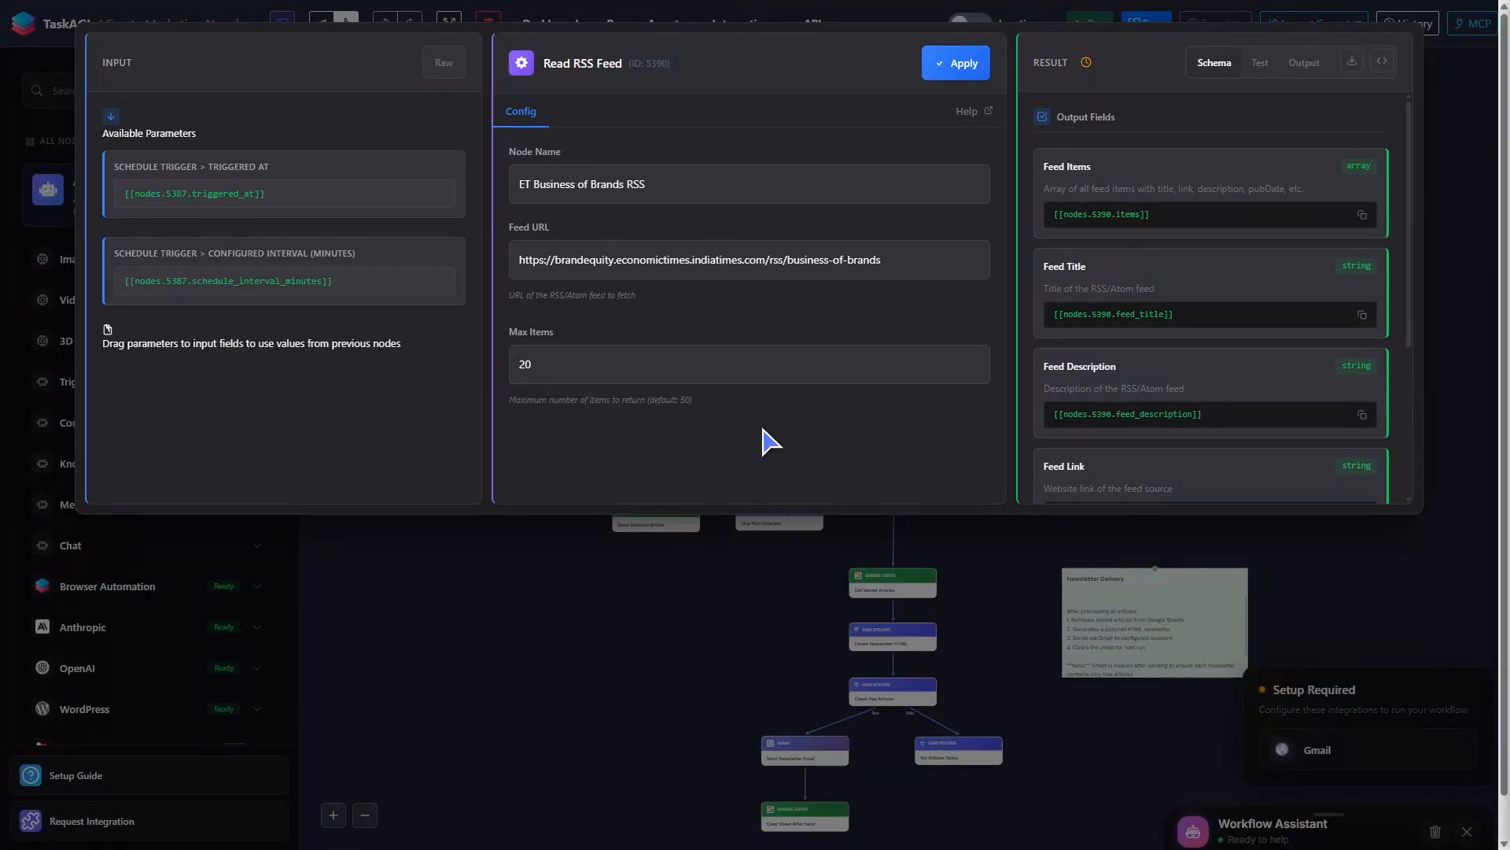
pyautogui.press('Escape')
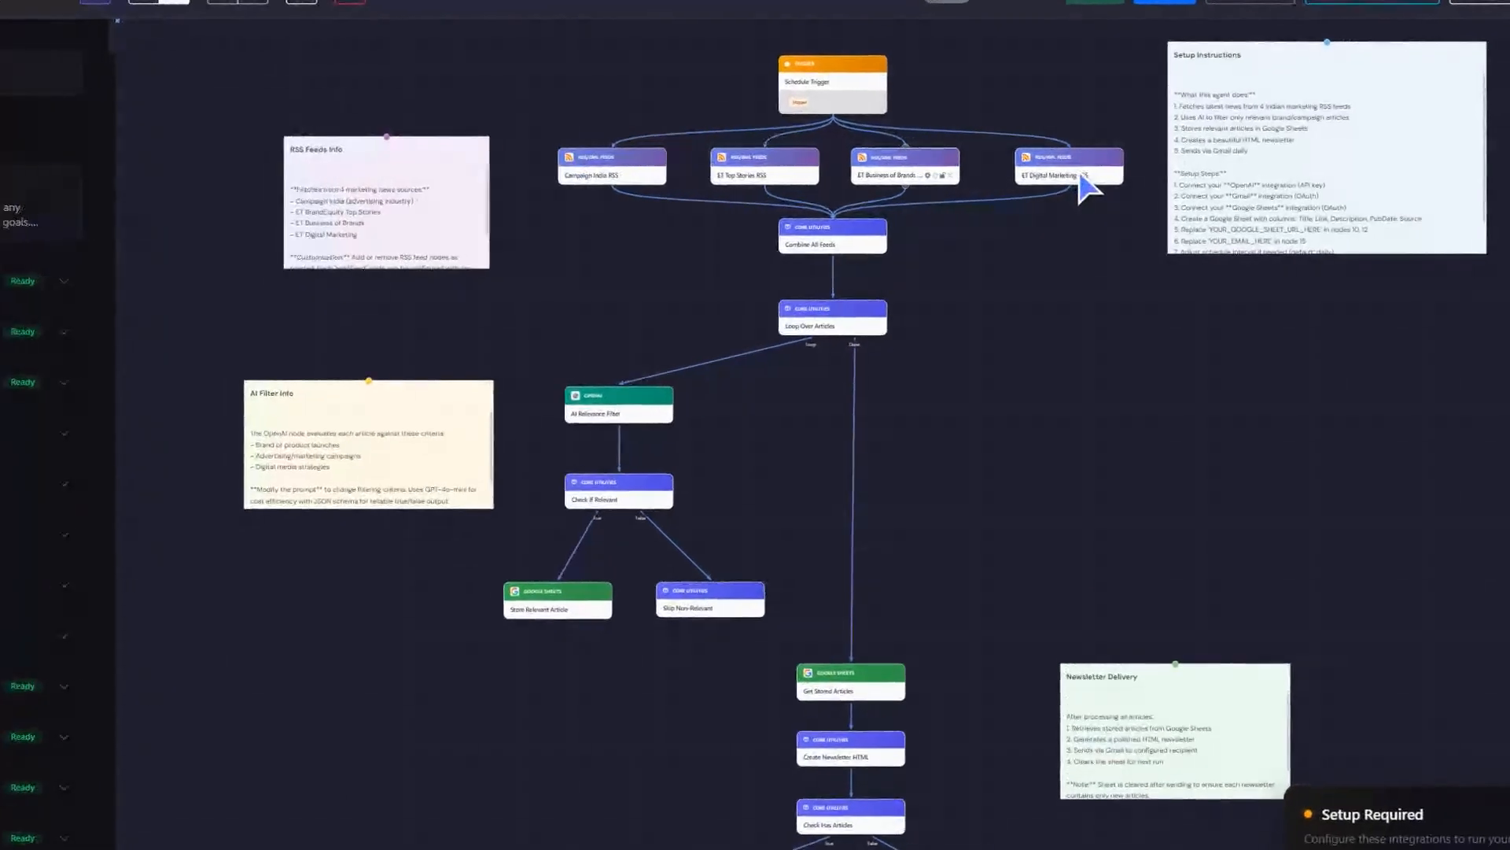
pyautogui.doubleClick(1088, 184)
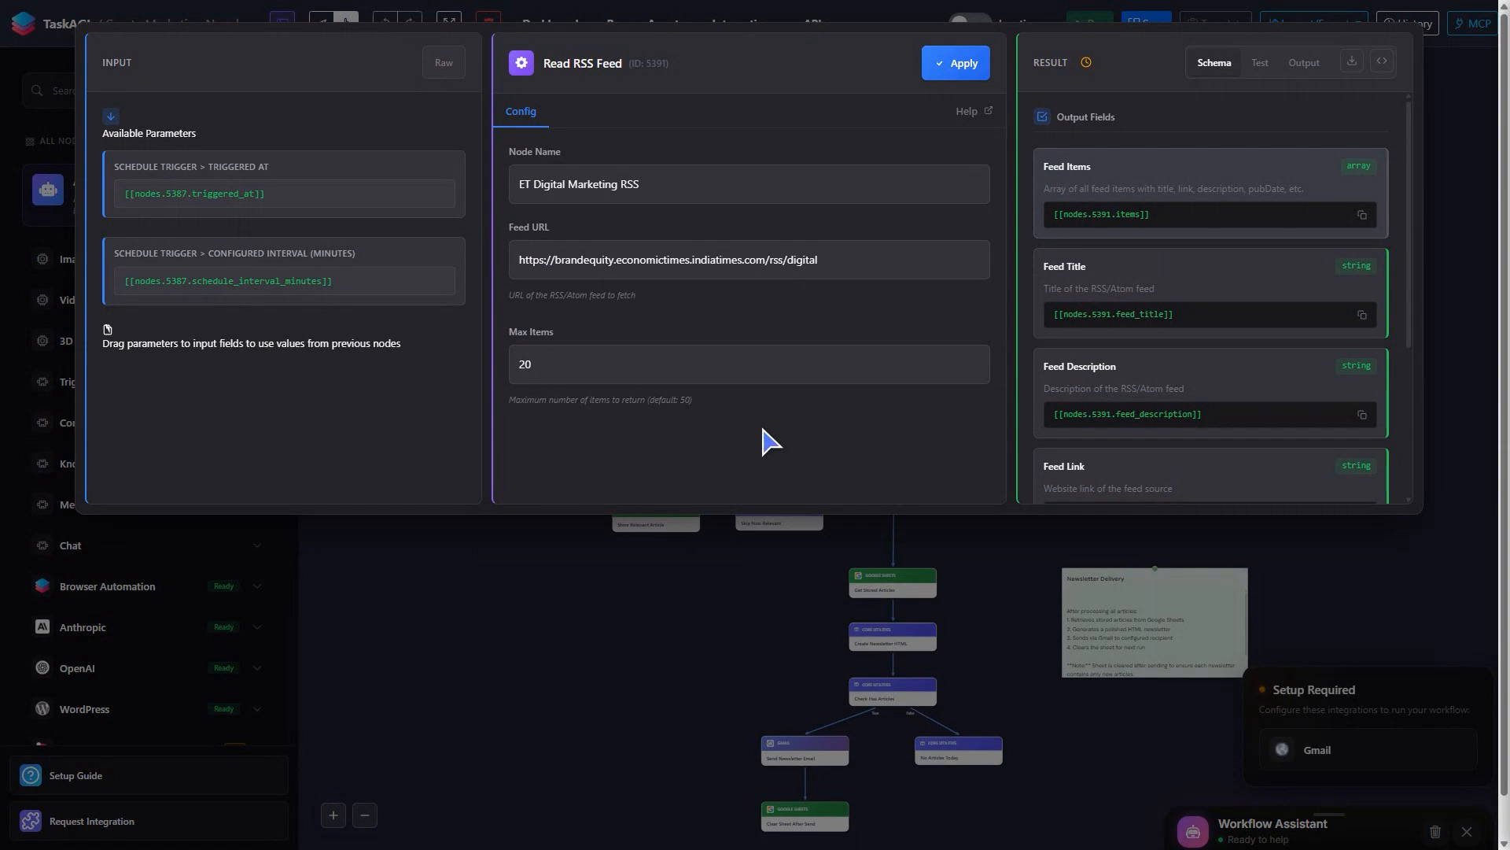
pyautogui.press('Escape')
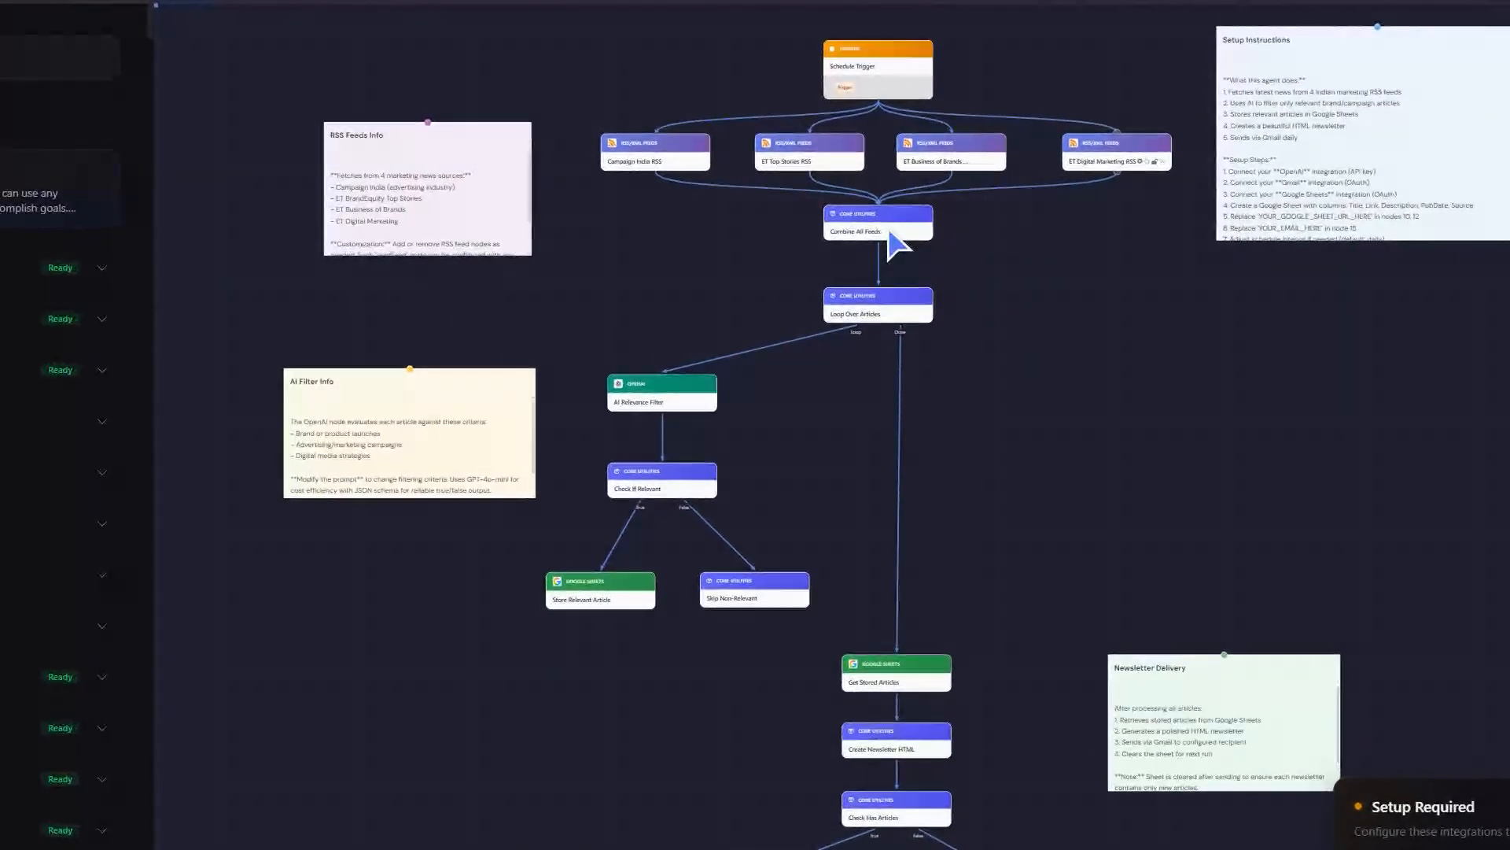
# Examine the JavaScript code in the Combine All Feeds function node, and close its configuration
pyautogui.doubleClick(890, 230)
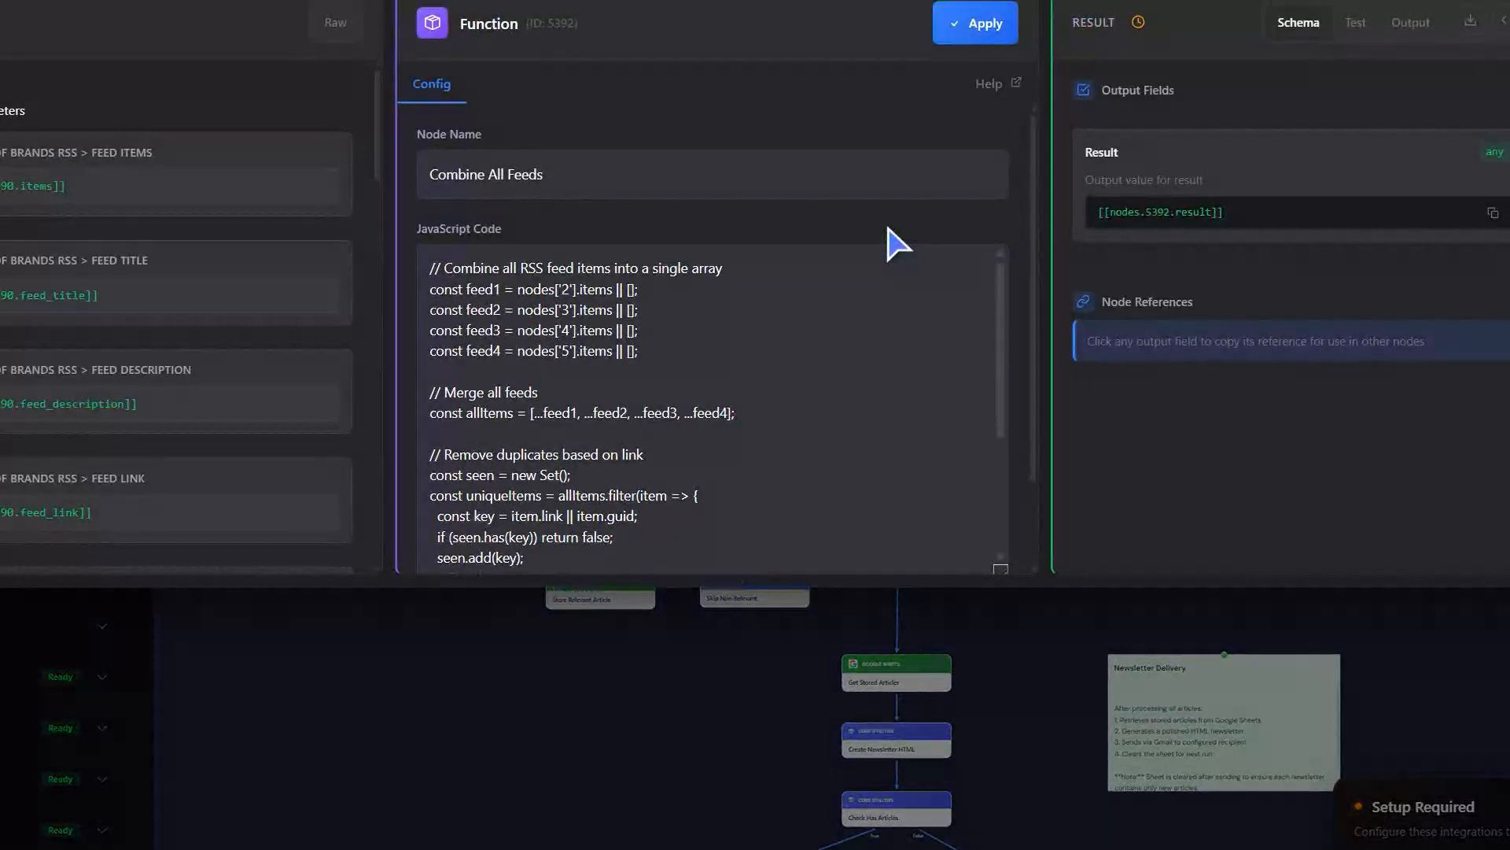
pyautogui.scroll(-2, 889, 230)
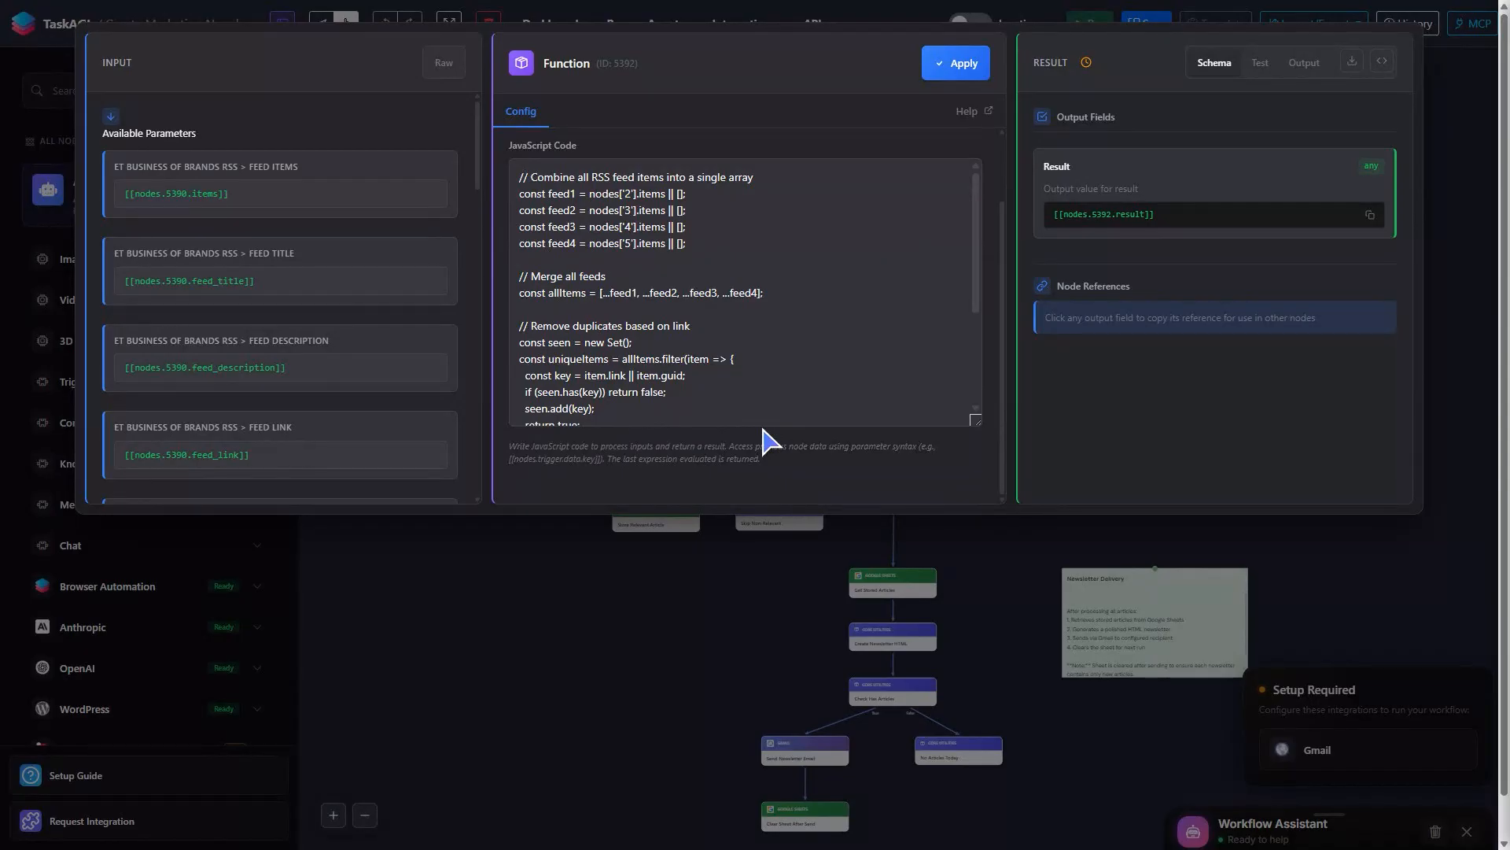
pyautogui.scroll(1, 760, 422)
pyautogui.press('Escape')
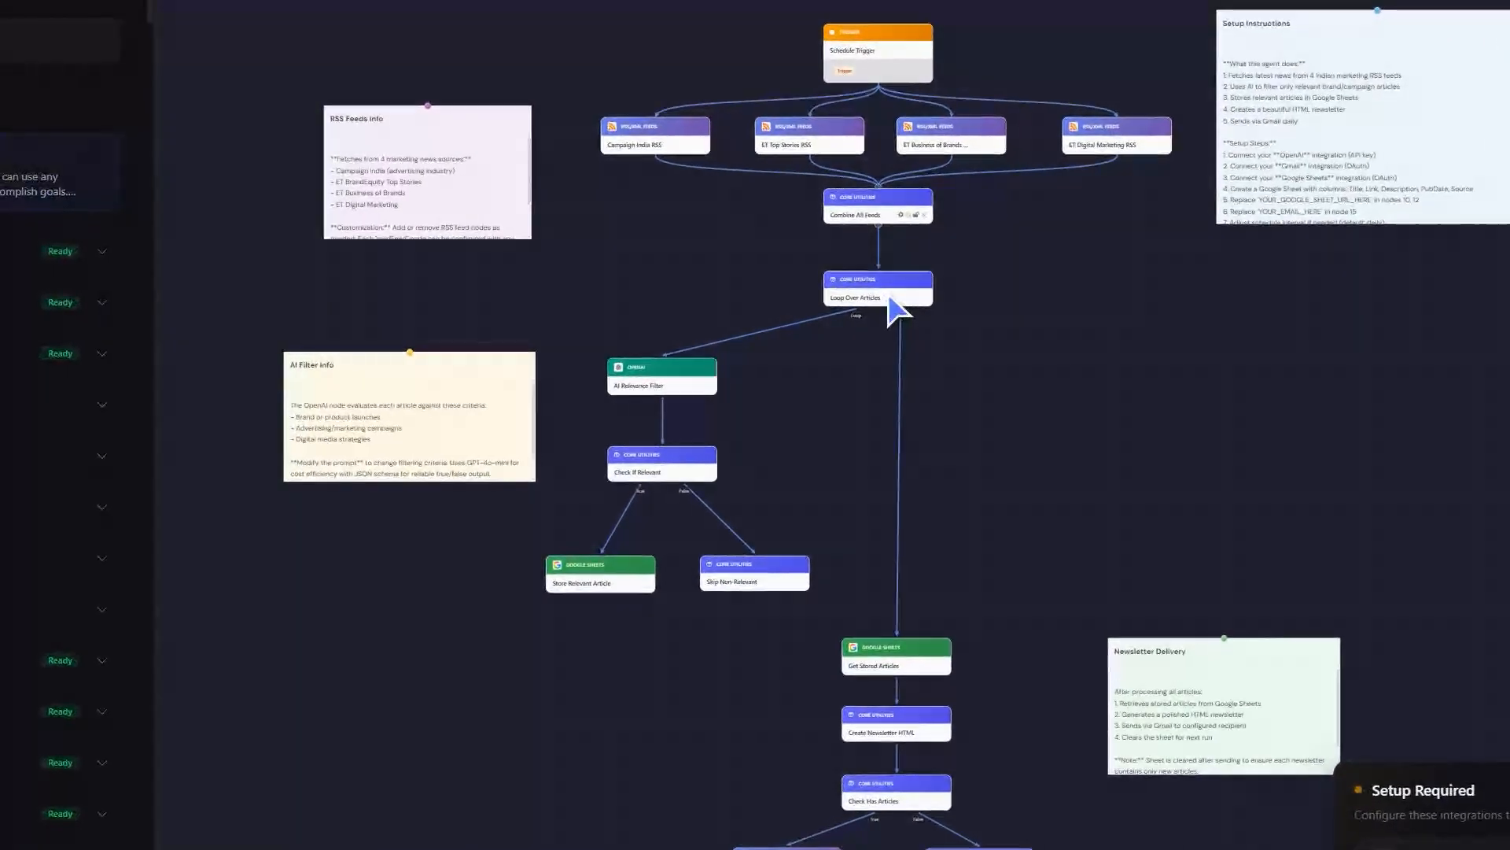
# Examine the loop mode, items array, output and maximum iterations of the Loop Over Articles node
pyautogui.doubleClick(891, 300)
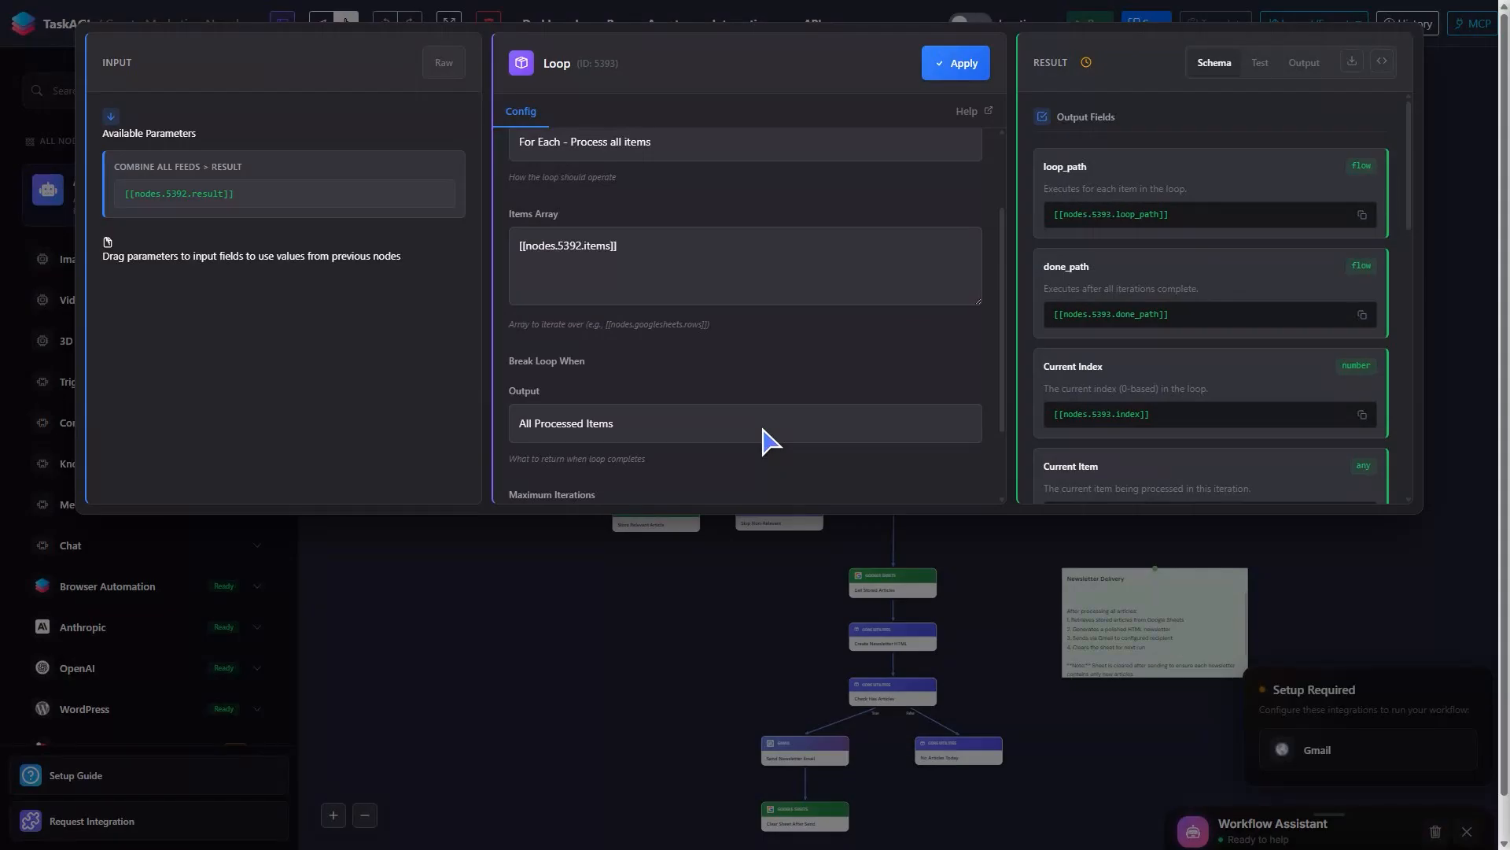
pyautogui.scroll(-3, 735, 467)
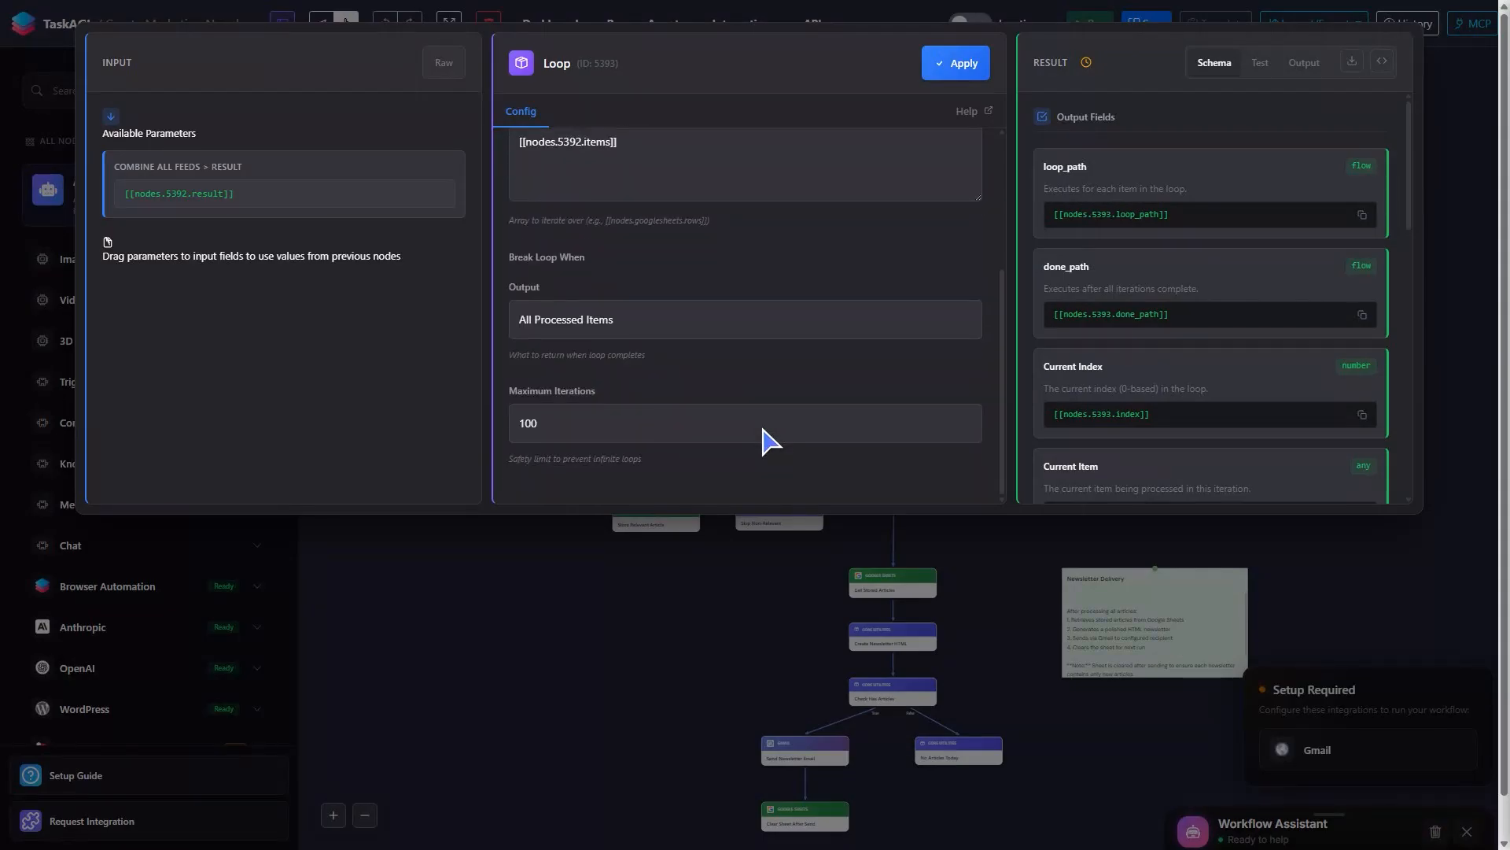
pyautogui.scroll(3, 760, 423)
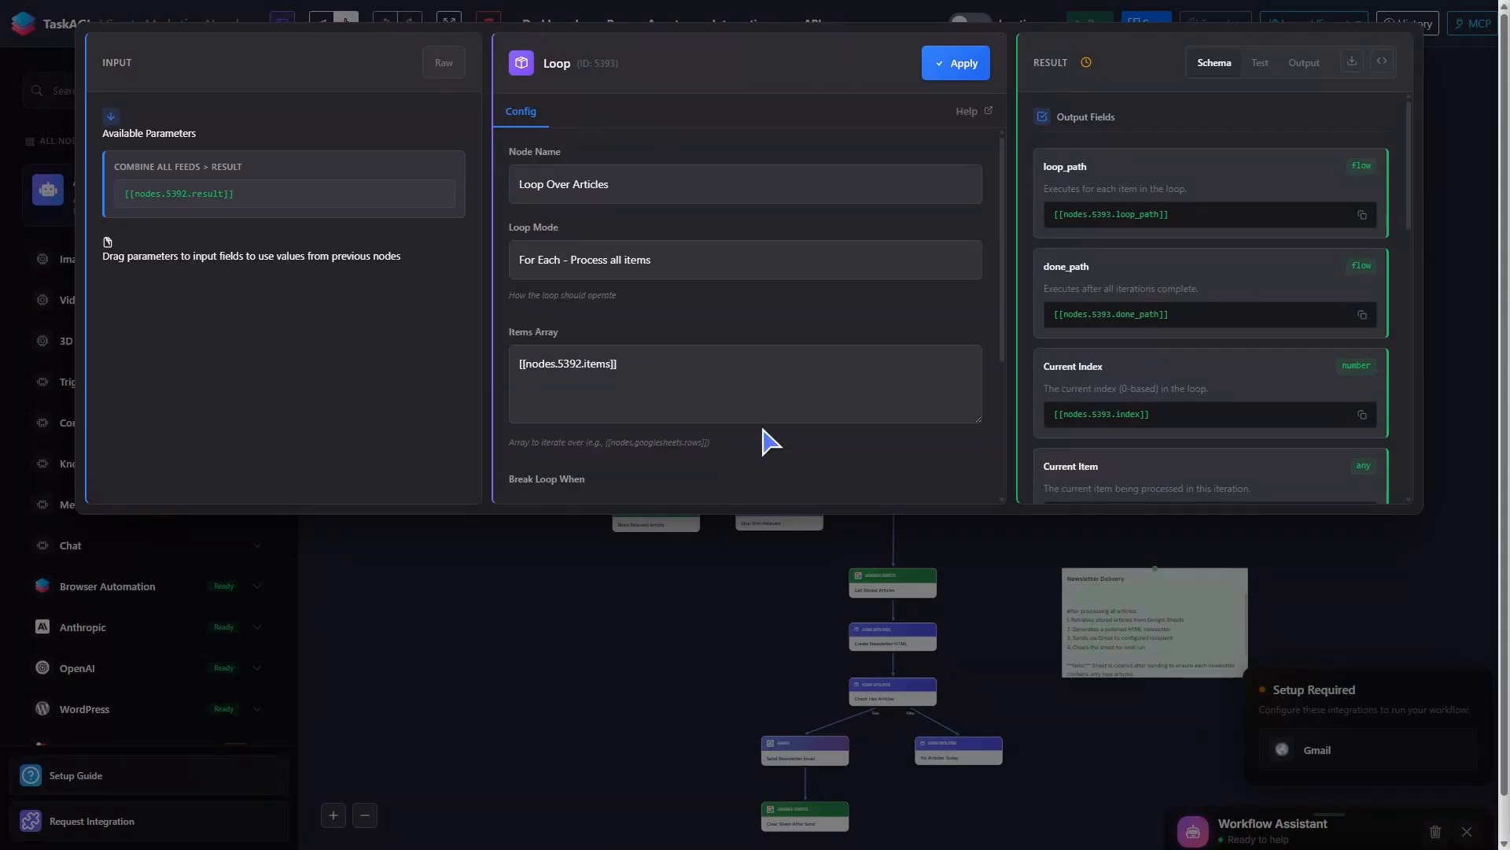
pyautogui.press('Escape')
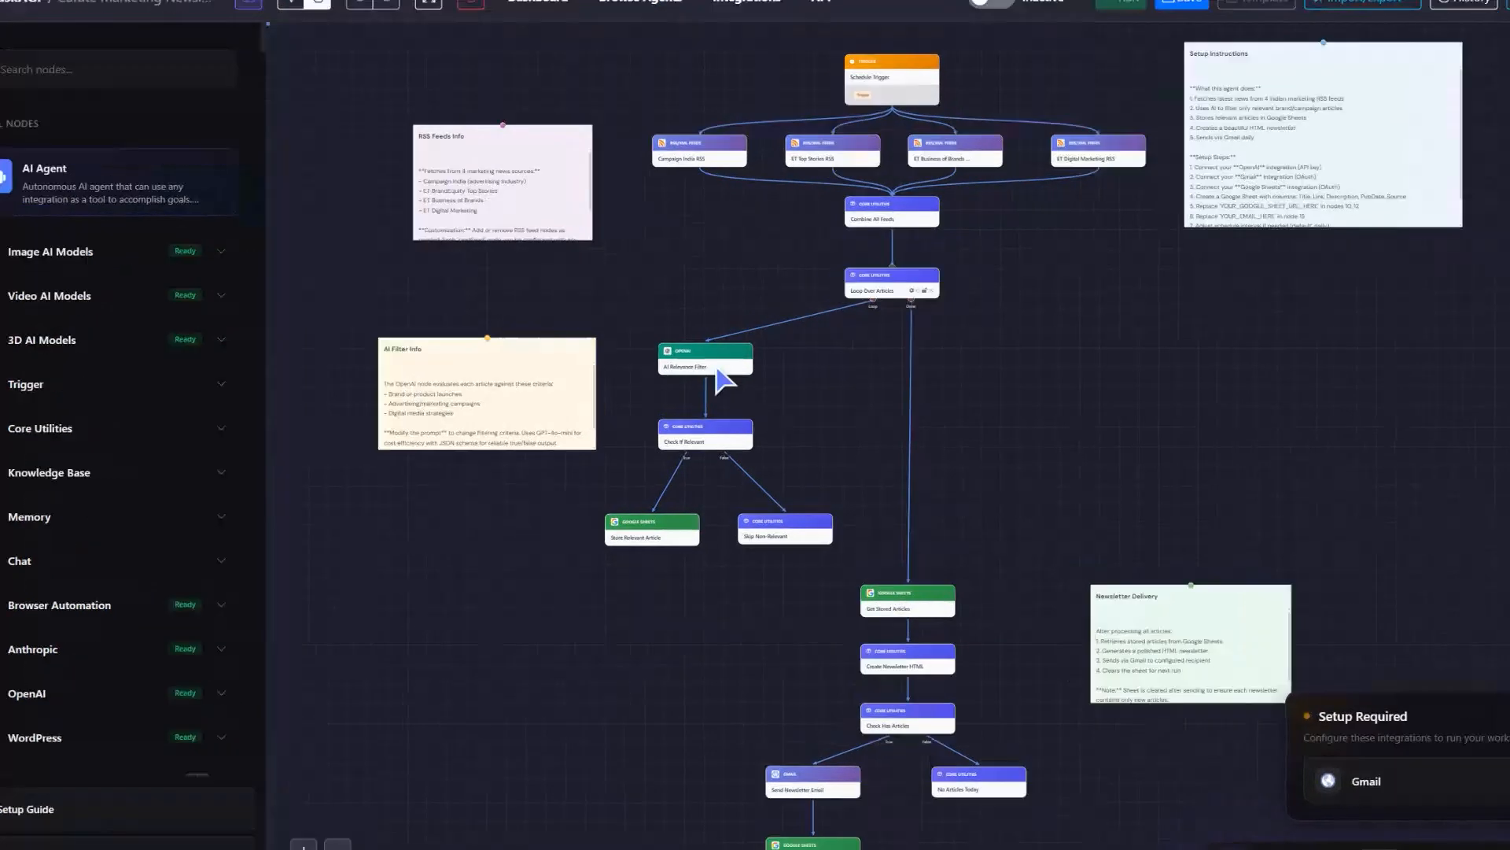
# Examine the prompt, model, temperature, token limit and JSON schema of the AI Relevance Filter node
pyautogui.doubleClick(717, 365)
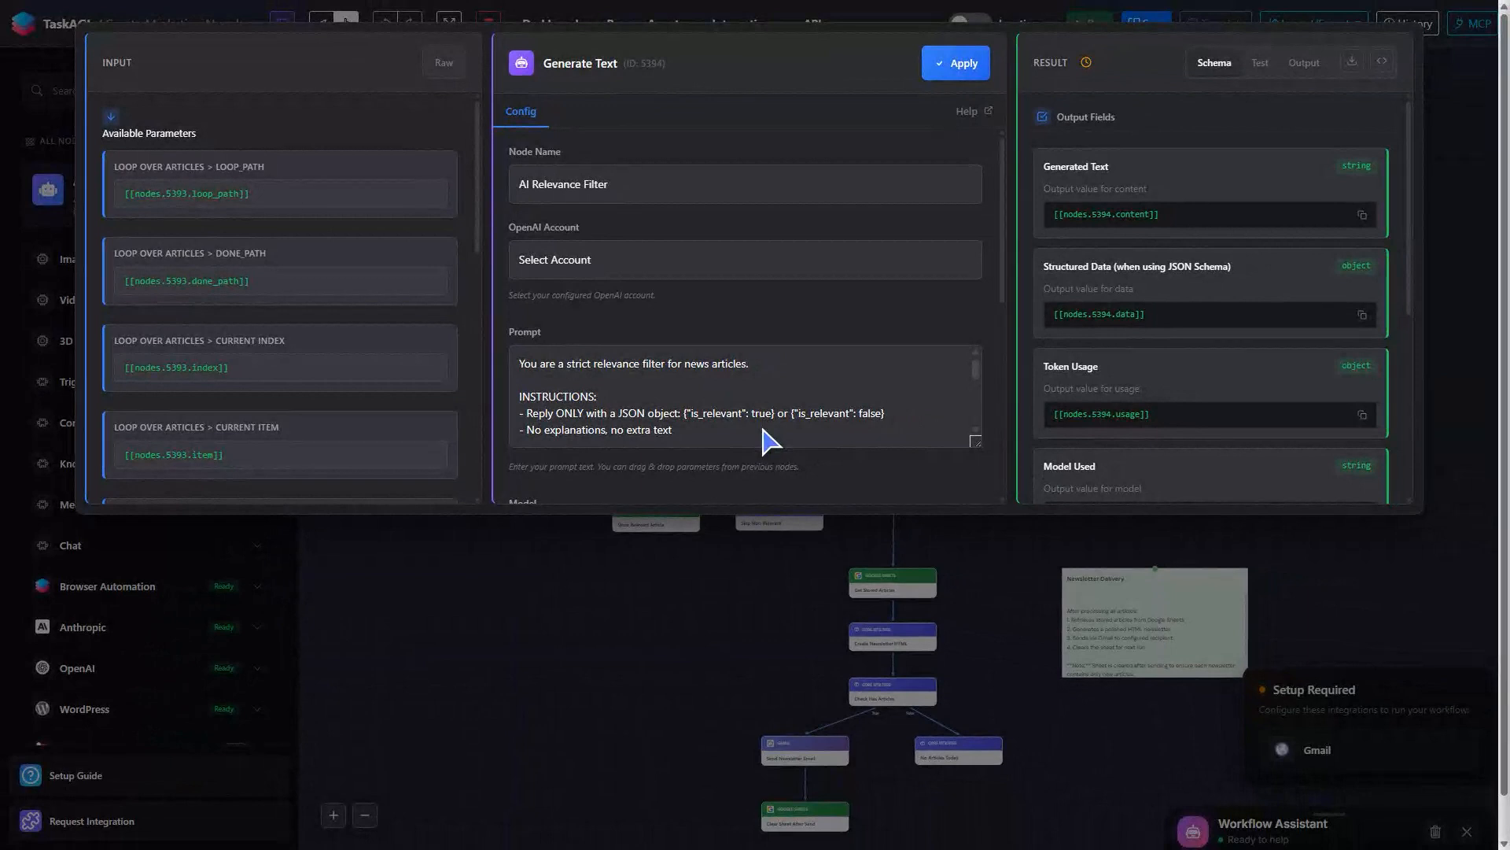
pyautogui.scroll(-5, 763, 431)
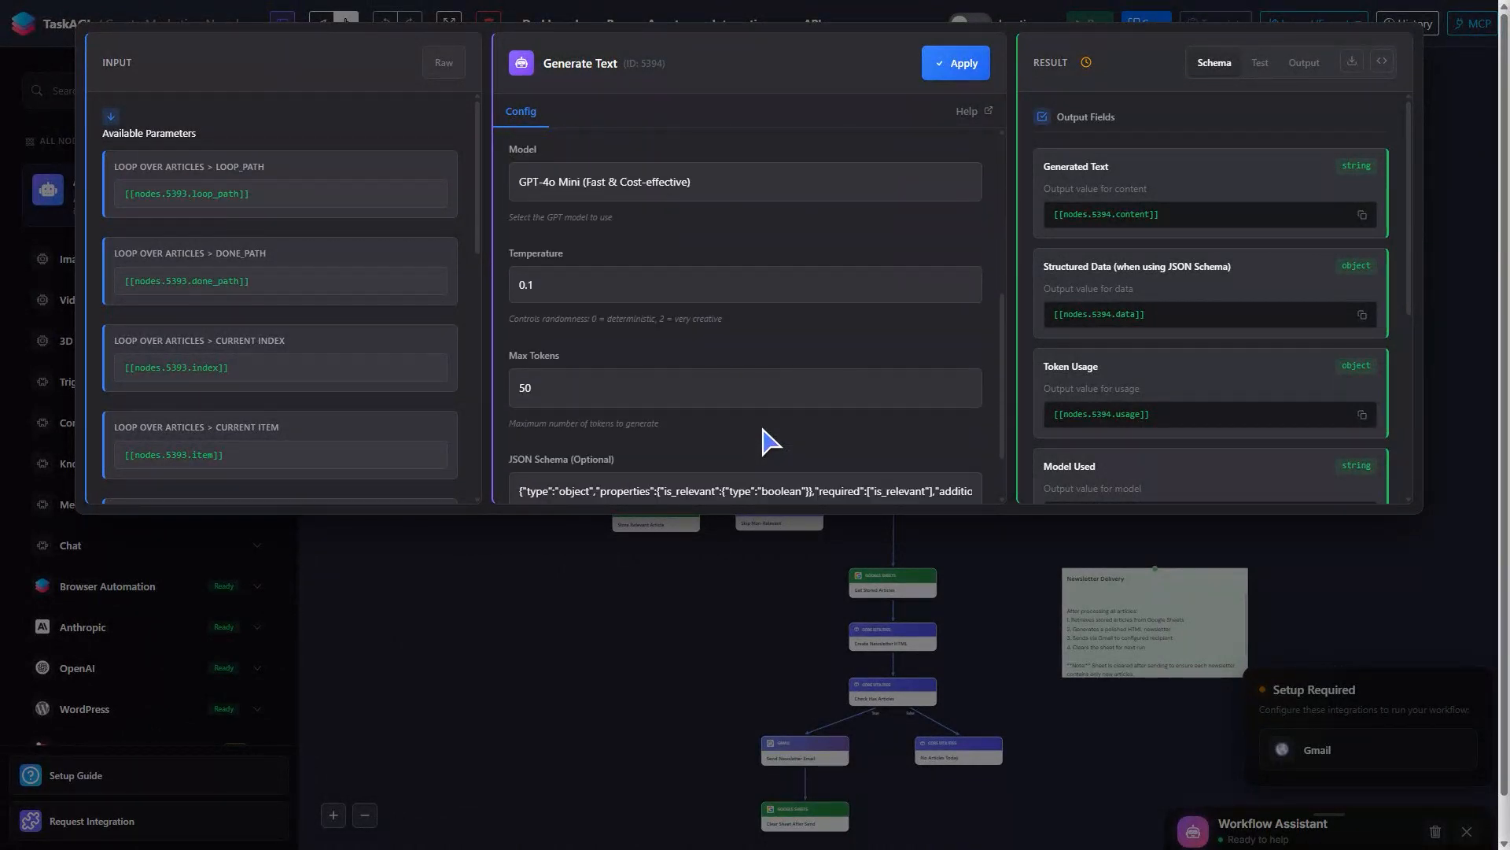
pyautogui.scroll(5, 763, 441)
pyautogui.press('Escape')
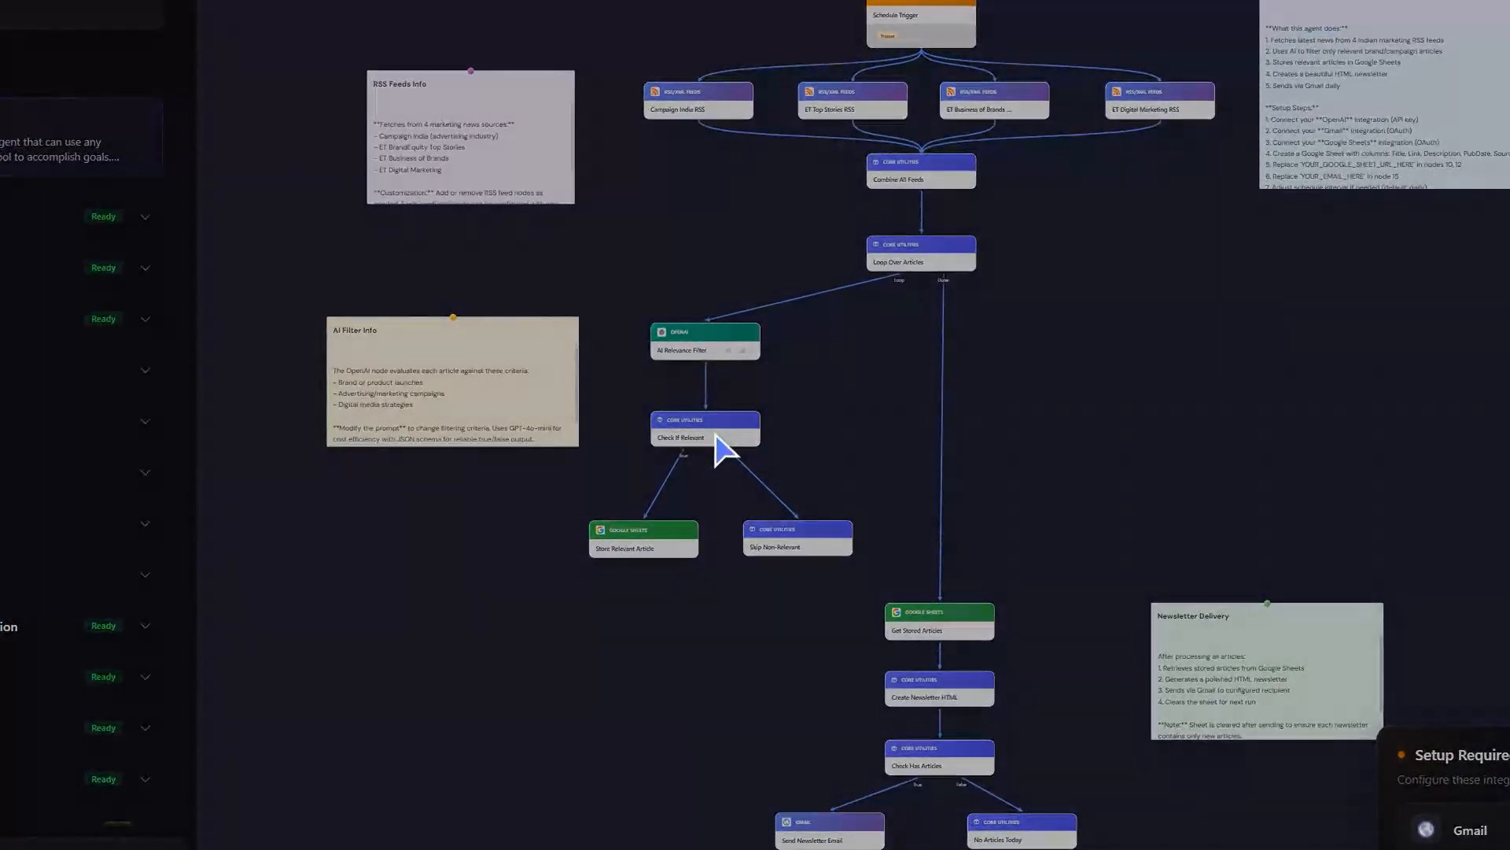
# Examine the condition and the combination setting of the Check If Relevant node
pyautogui.doubleClick(715, 435)
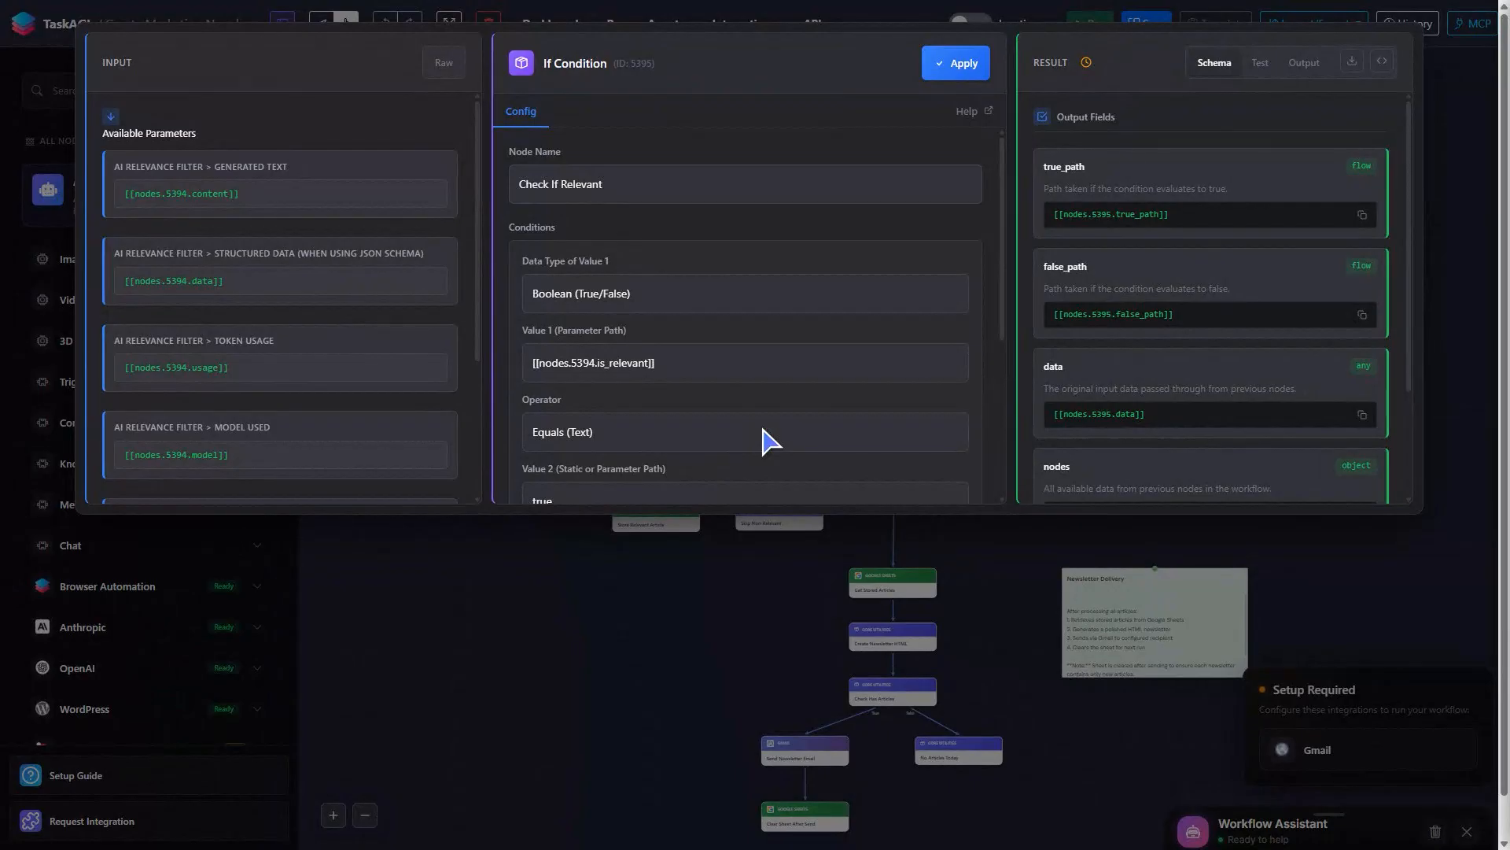
pyautogui.scroll(-4, 762, 441)
pyautogui.scroll(-1, 770, 442)
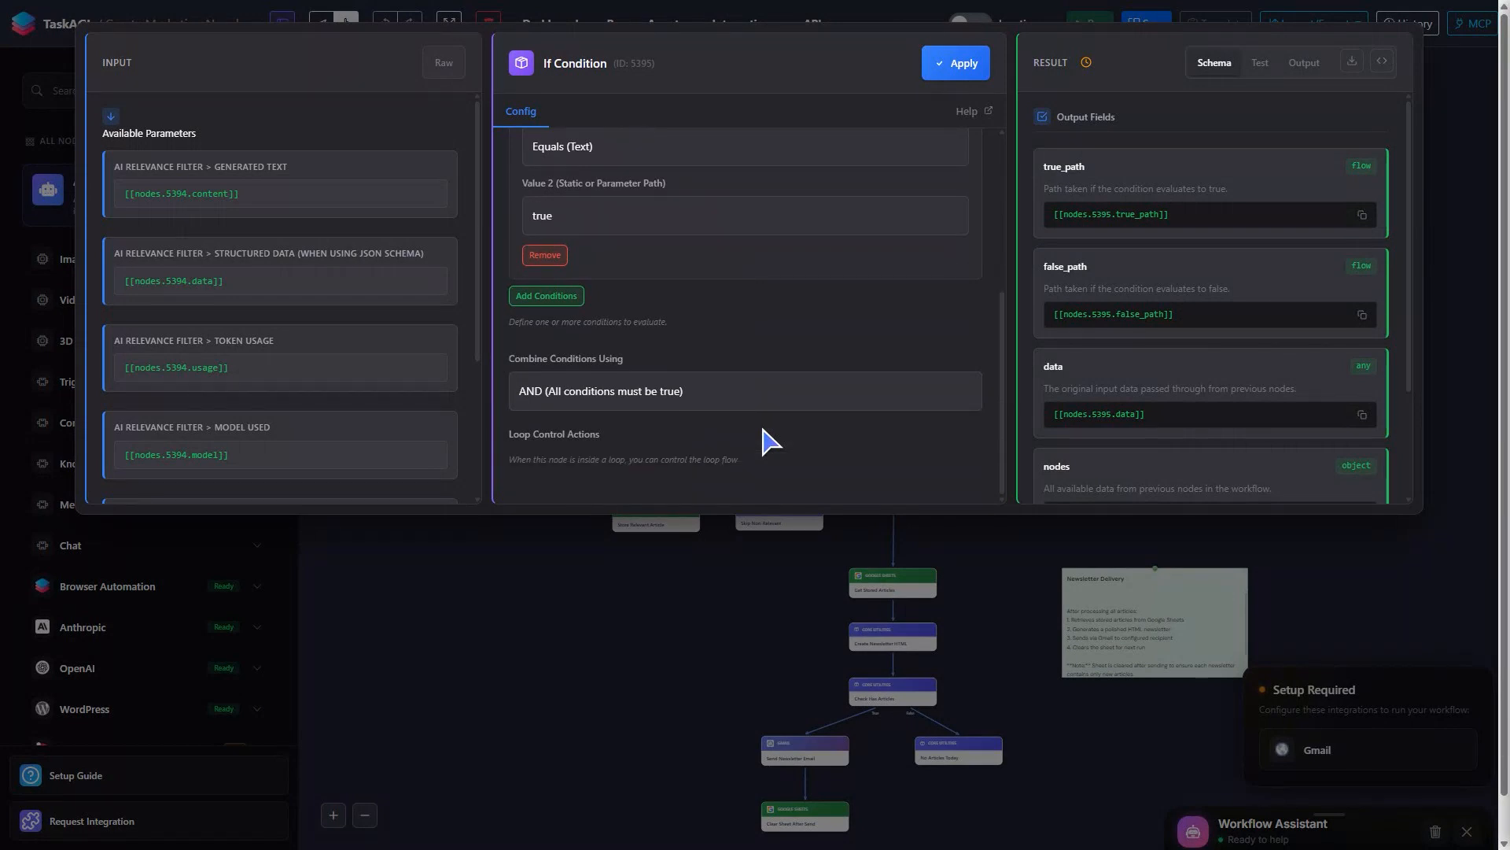
pyautogui.scroll(5, 763, 431)
pyautogui.press('Escape')
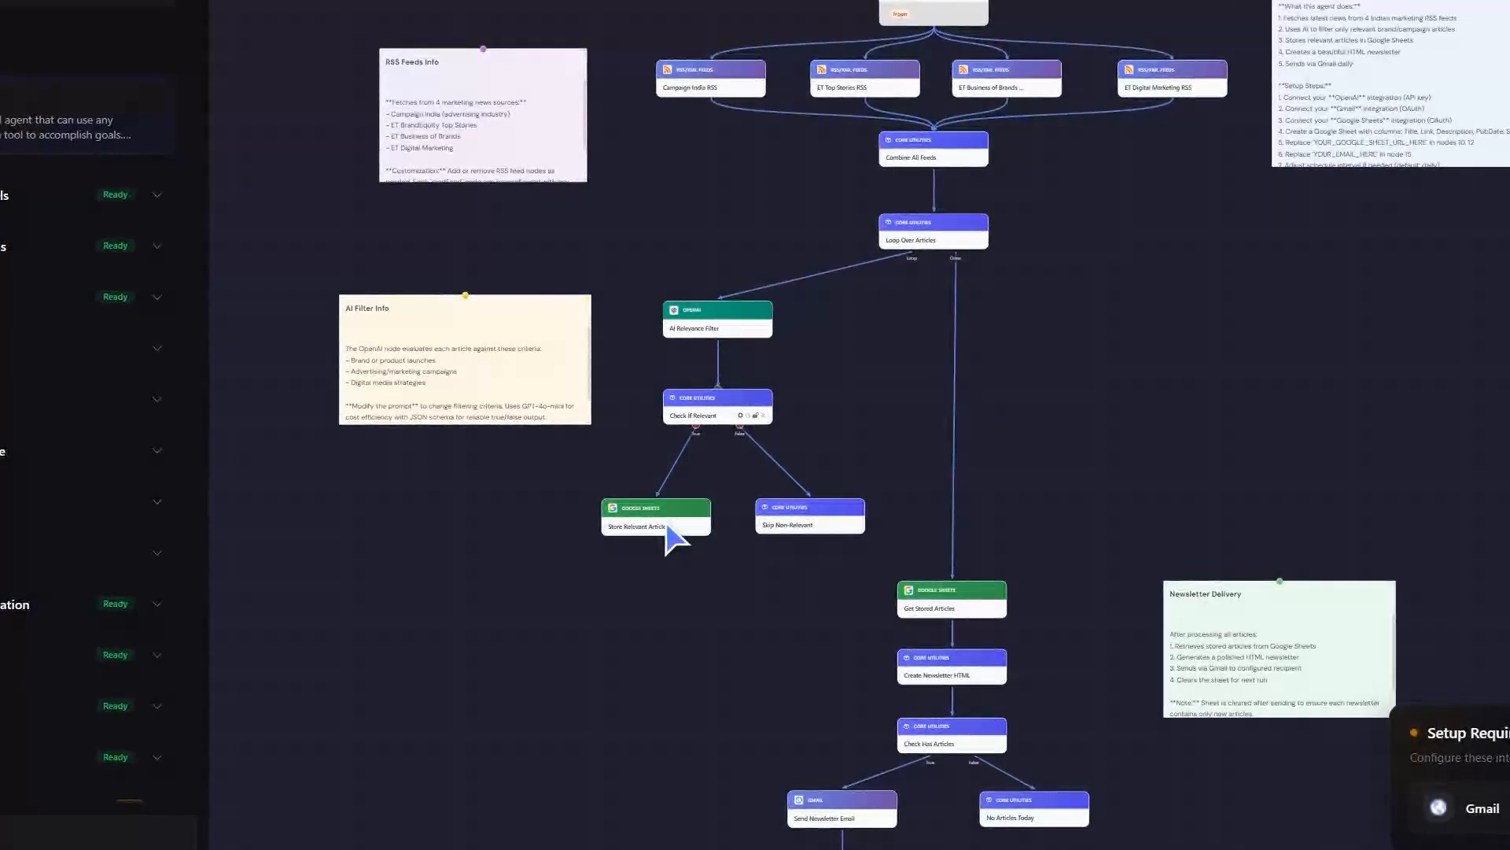
# Examine the Google Sheets account, sheet URL and row data settings of the Store Relevant Article node
pyautogui.click(666, 527)
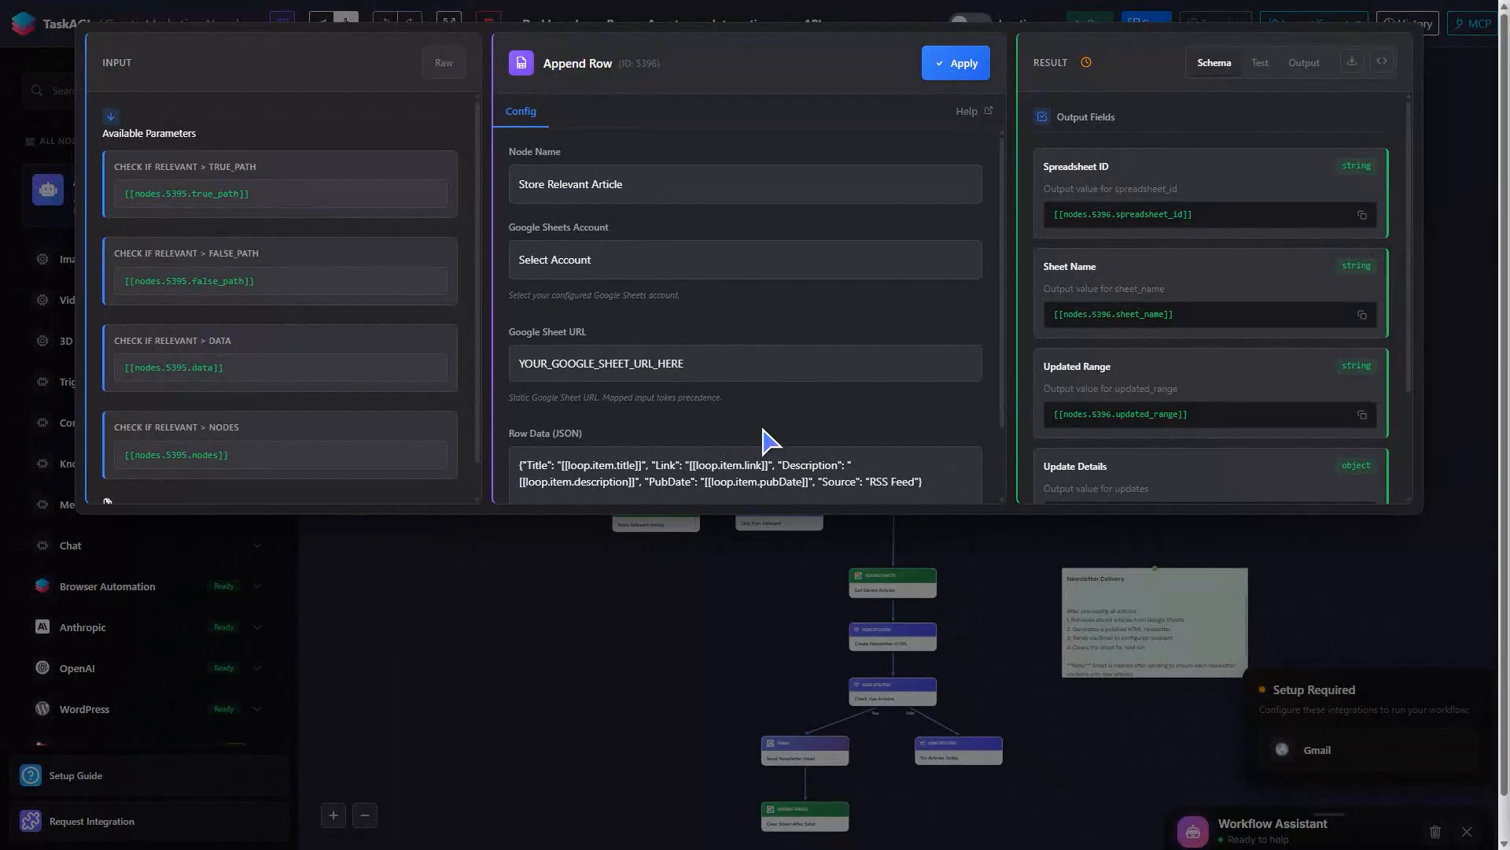
pyautogui.scroll(-1, 767, 441)
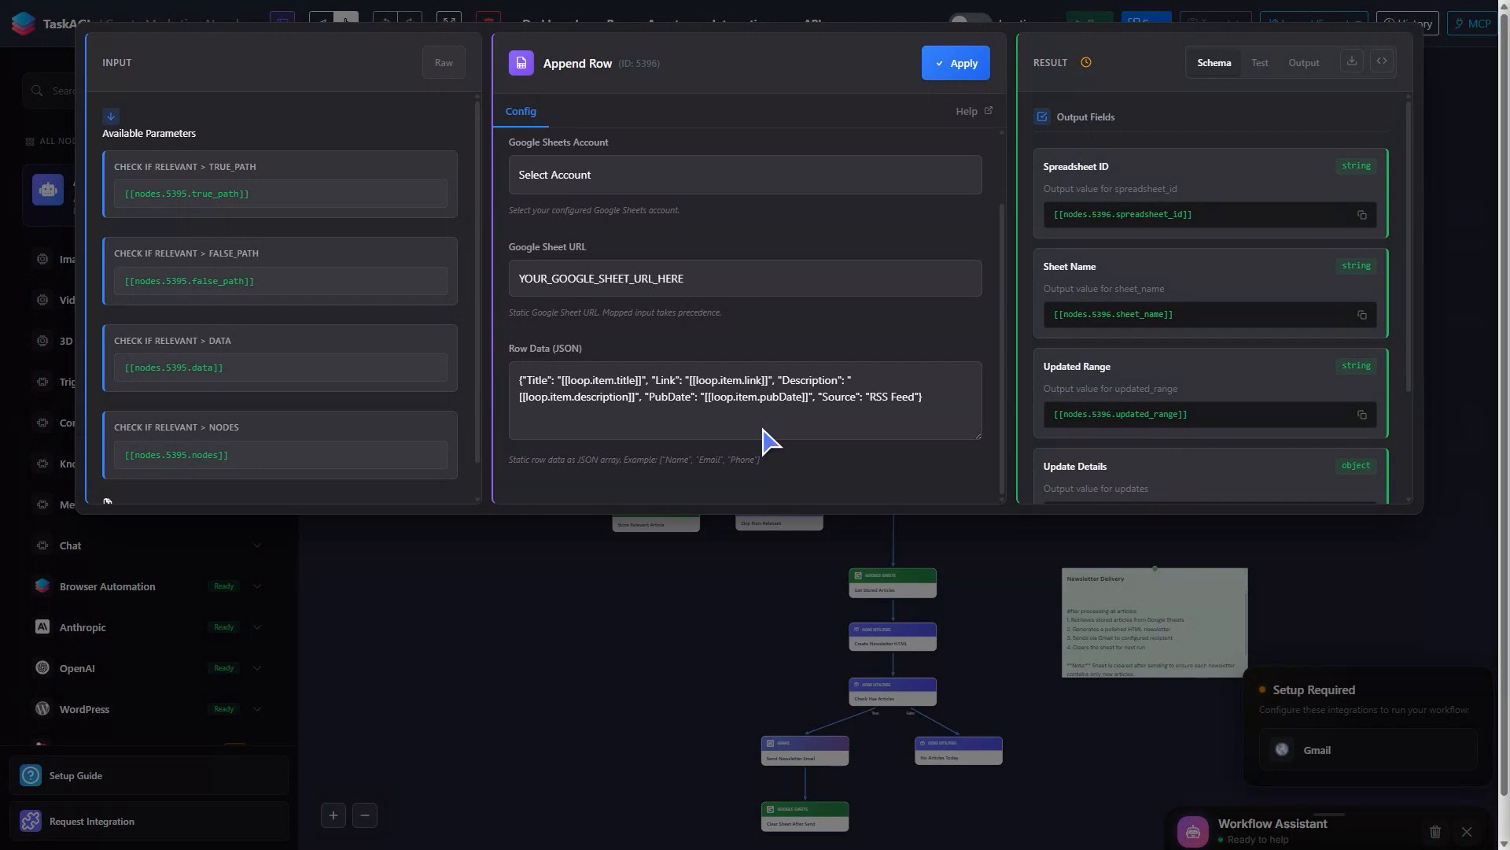
pyautogui.scroll(1, 760, 422)
pyautogui.press('Escape')
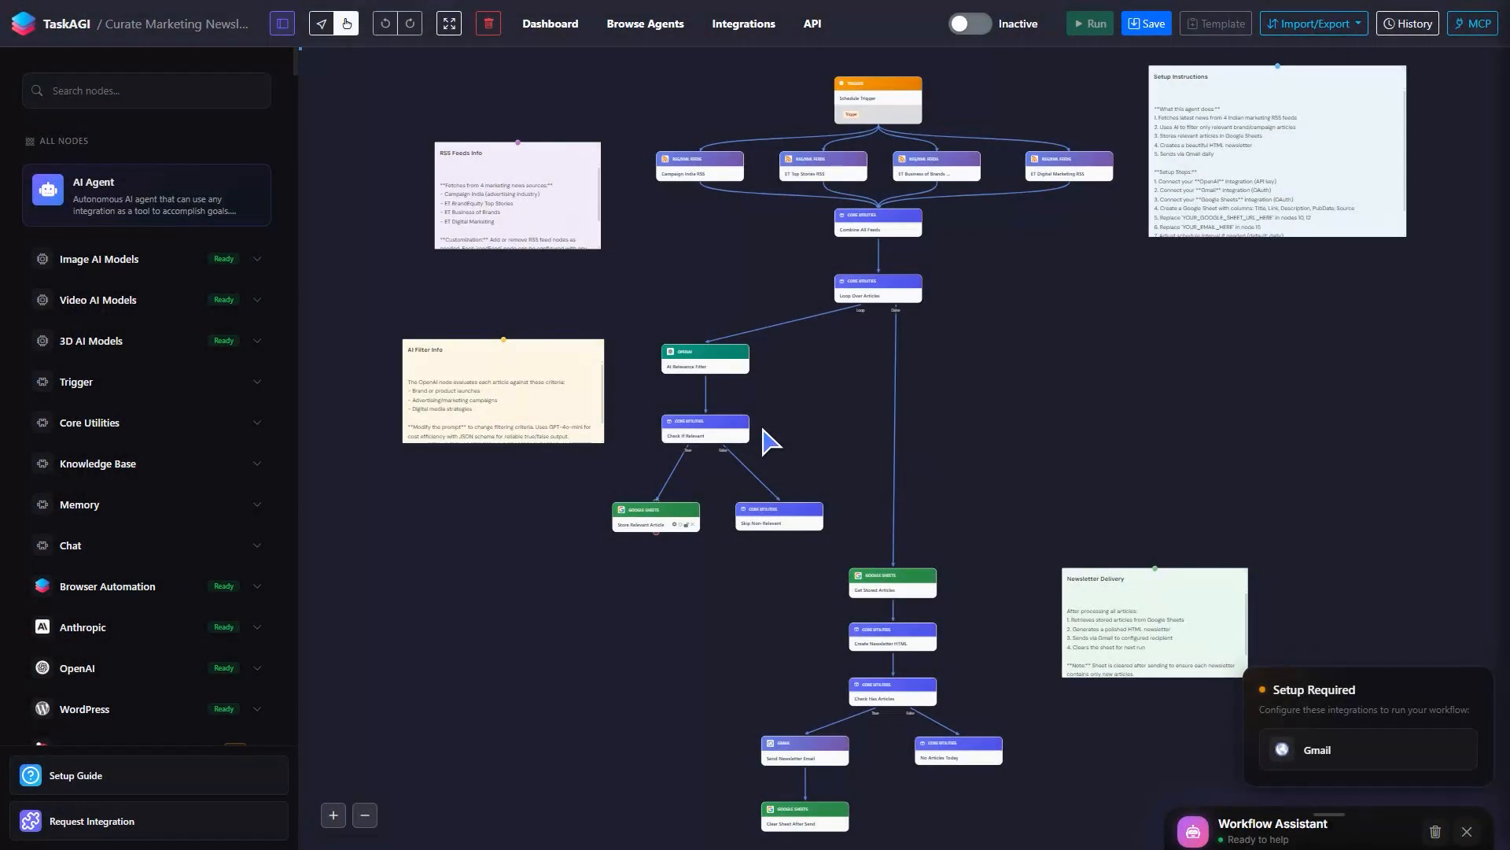
# Examine the stop message, input data option and log level of the Skip Non-Relevant node
pyautogui.doubleClick(785, 519)
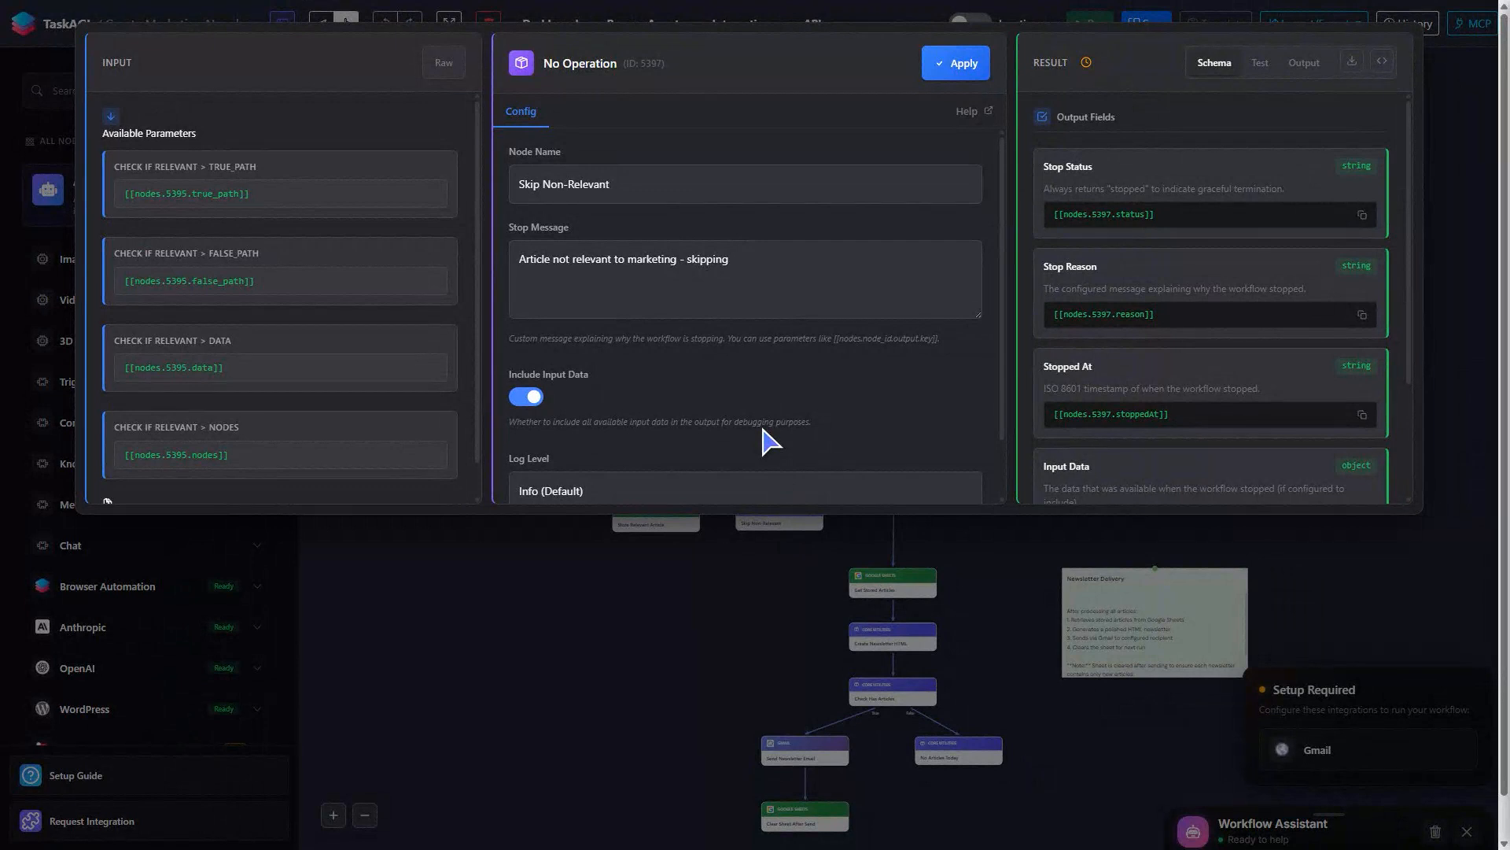
pyautogui.scroll(-1, 763, 430)
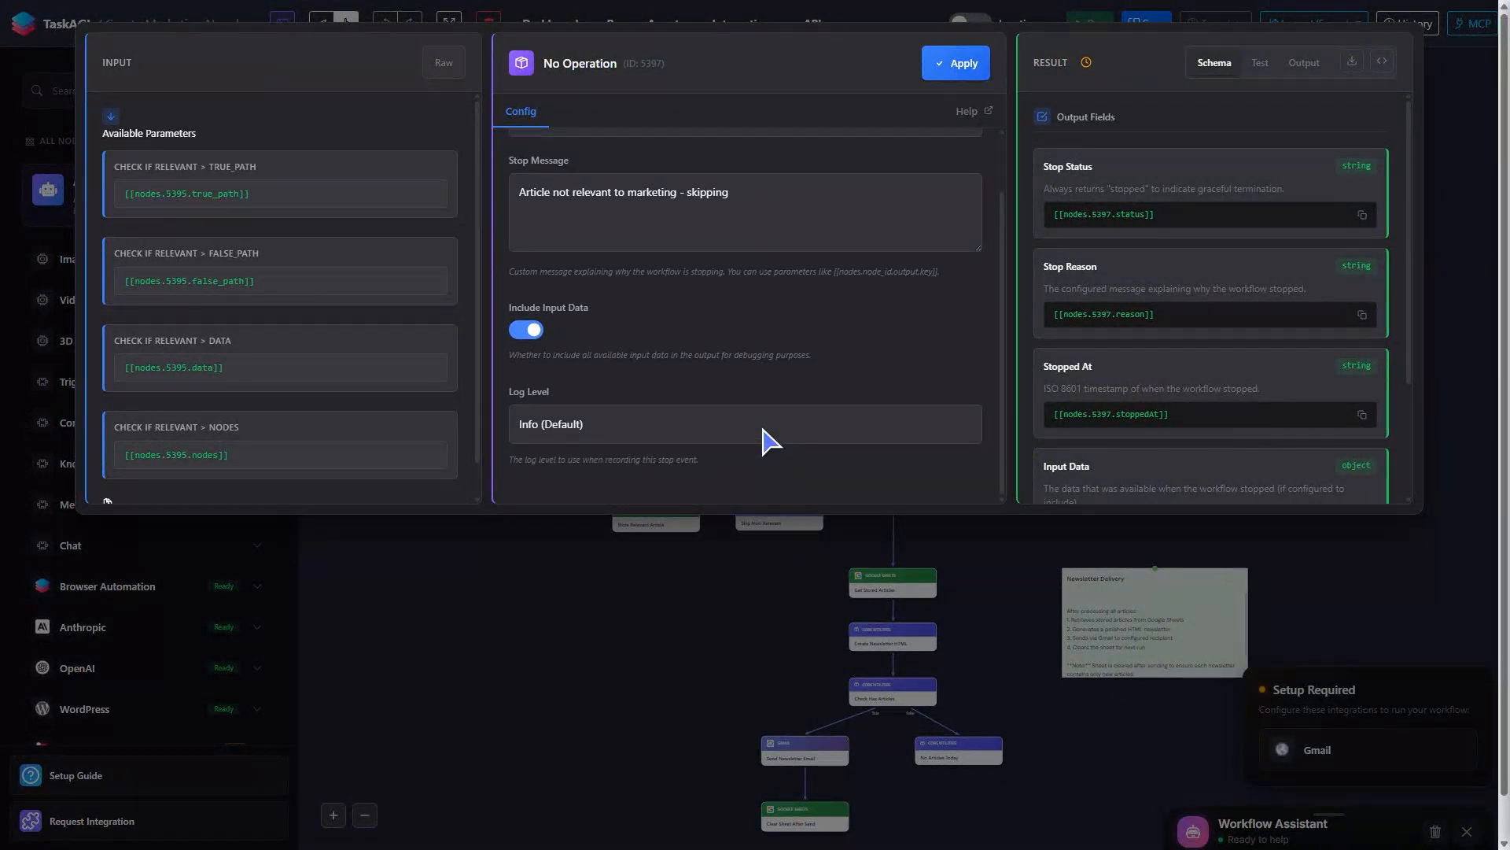
pyautogui.scroll(1, 760, 422)
pyautogui.press('Escape')
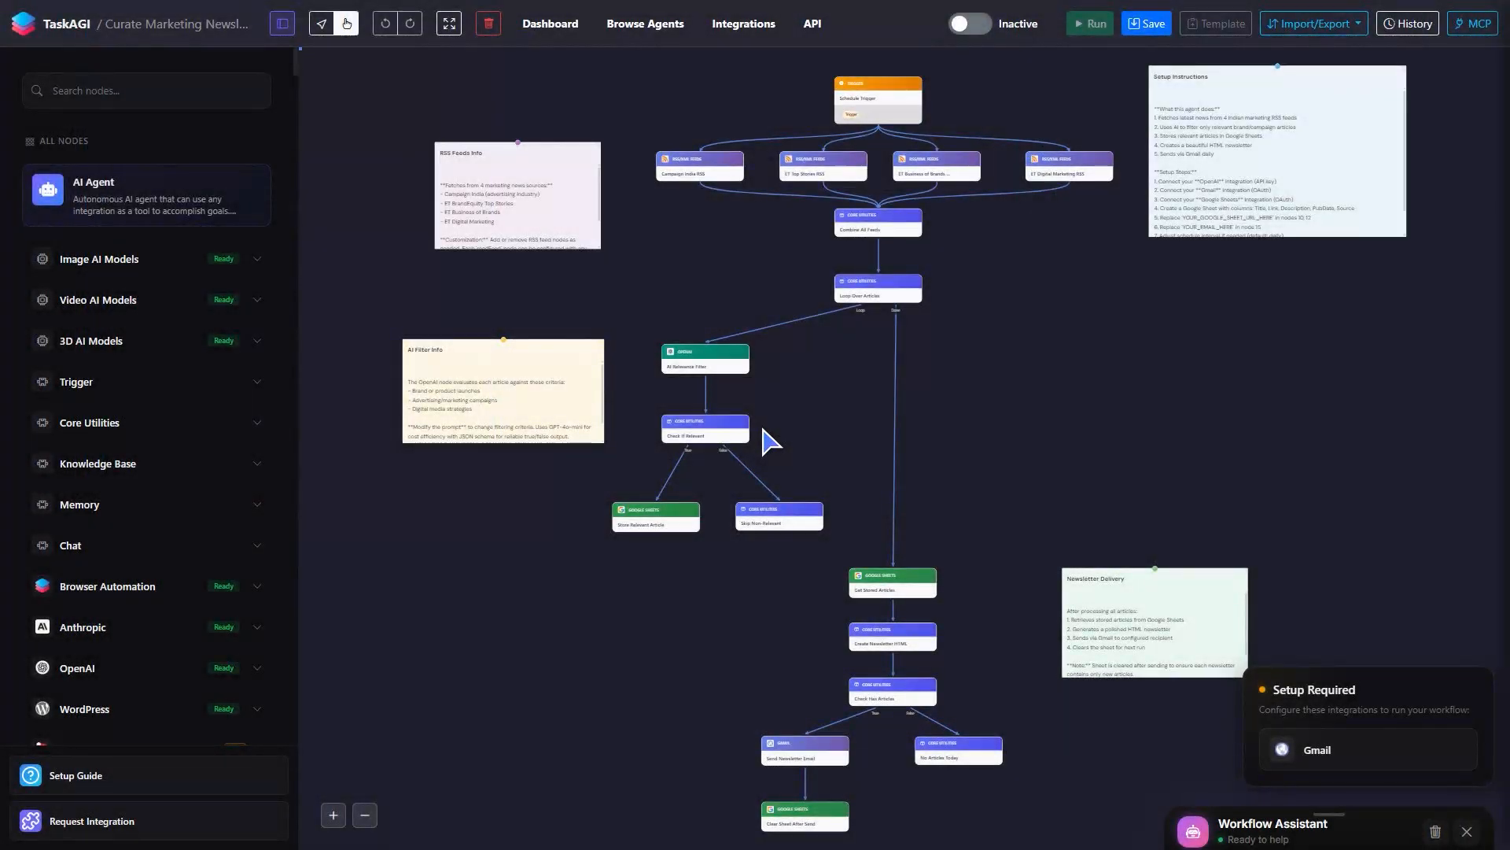
# Examine the Google Sheets account, sheet URL and range settings of the Get Stored Articles node
pyautogui.doubleClick(895, 587)
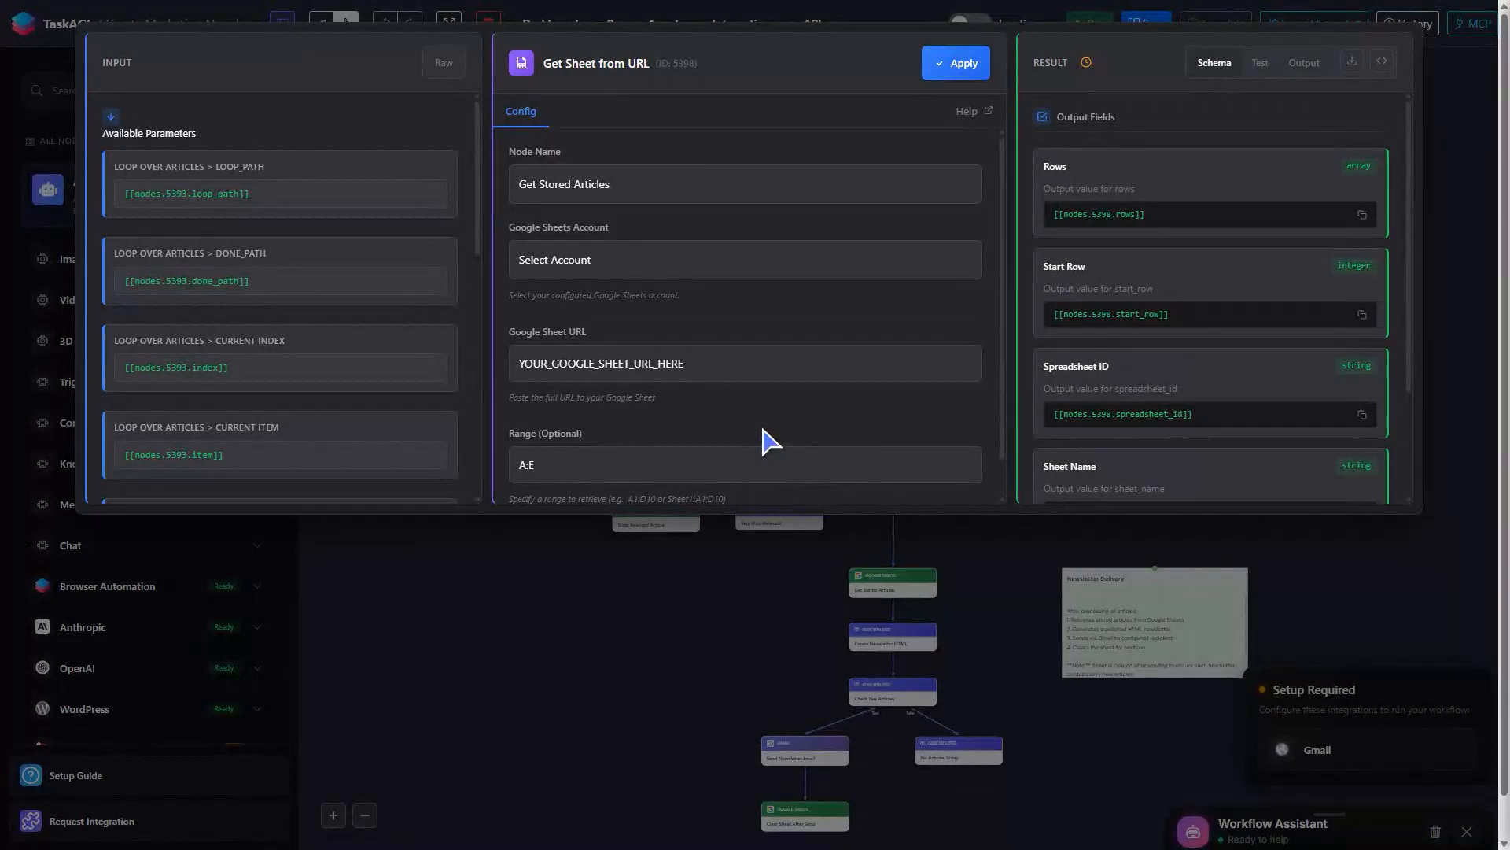
pyautogui.scroll(-1, 770, 441)
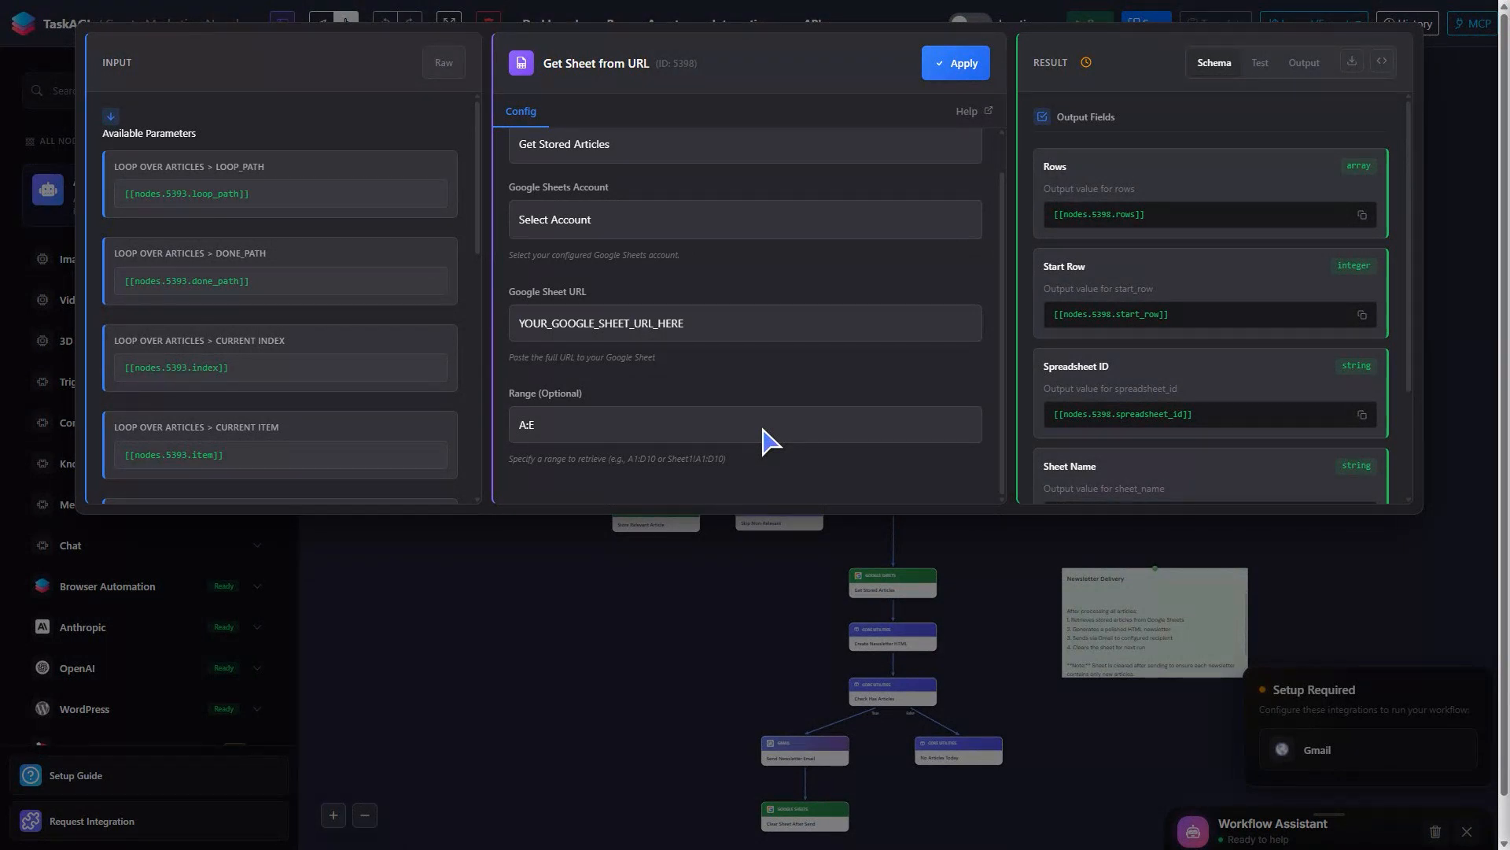
pyautogui.scroll(1, 763, 431)
pyautogui.press('Escape')
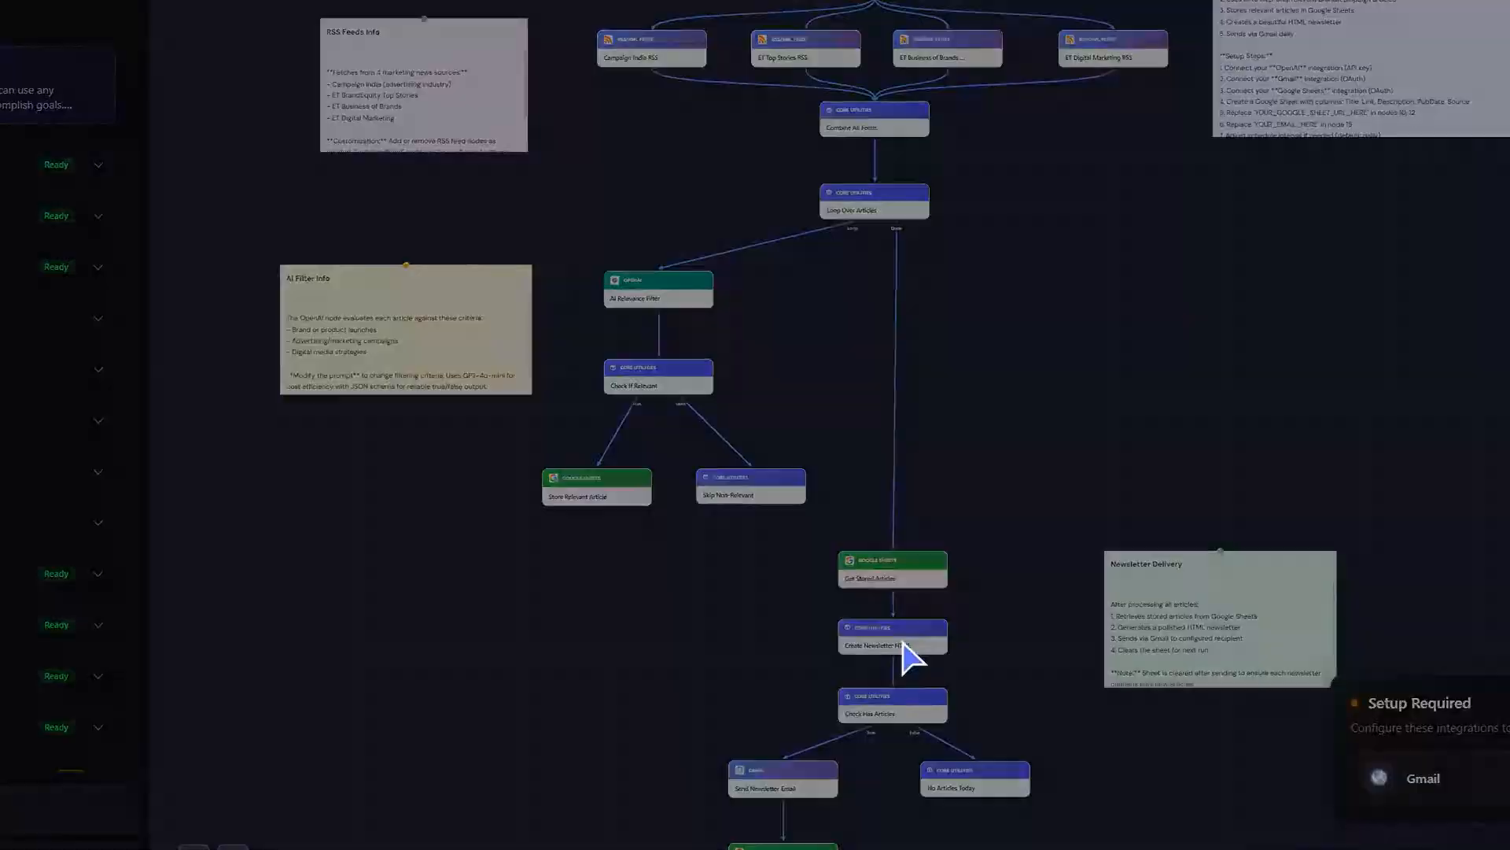
# Examine the JavaScript code of the Create Newsletter HTML node
pyautogui.doubleClick(905, 645)
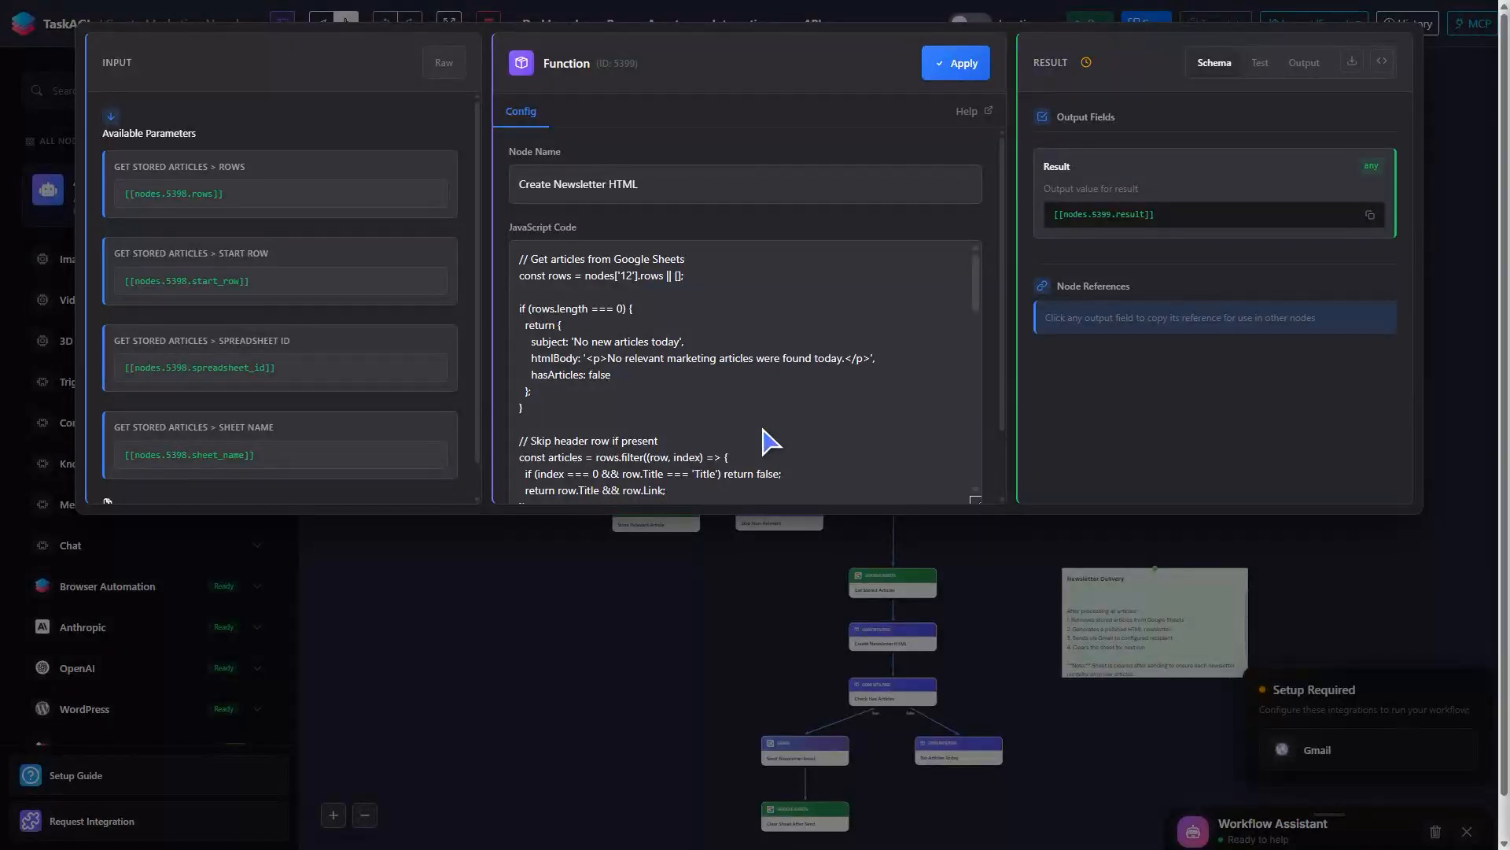
pyautogui.scroll(-2, 769, 442)
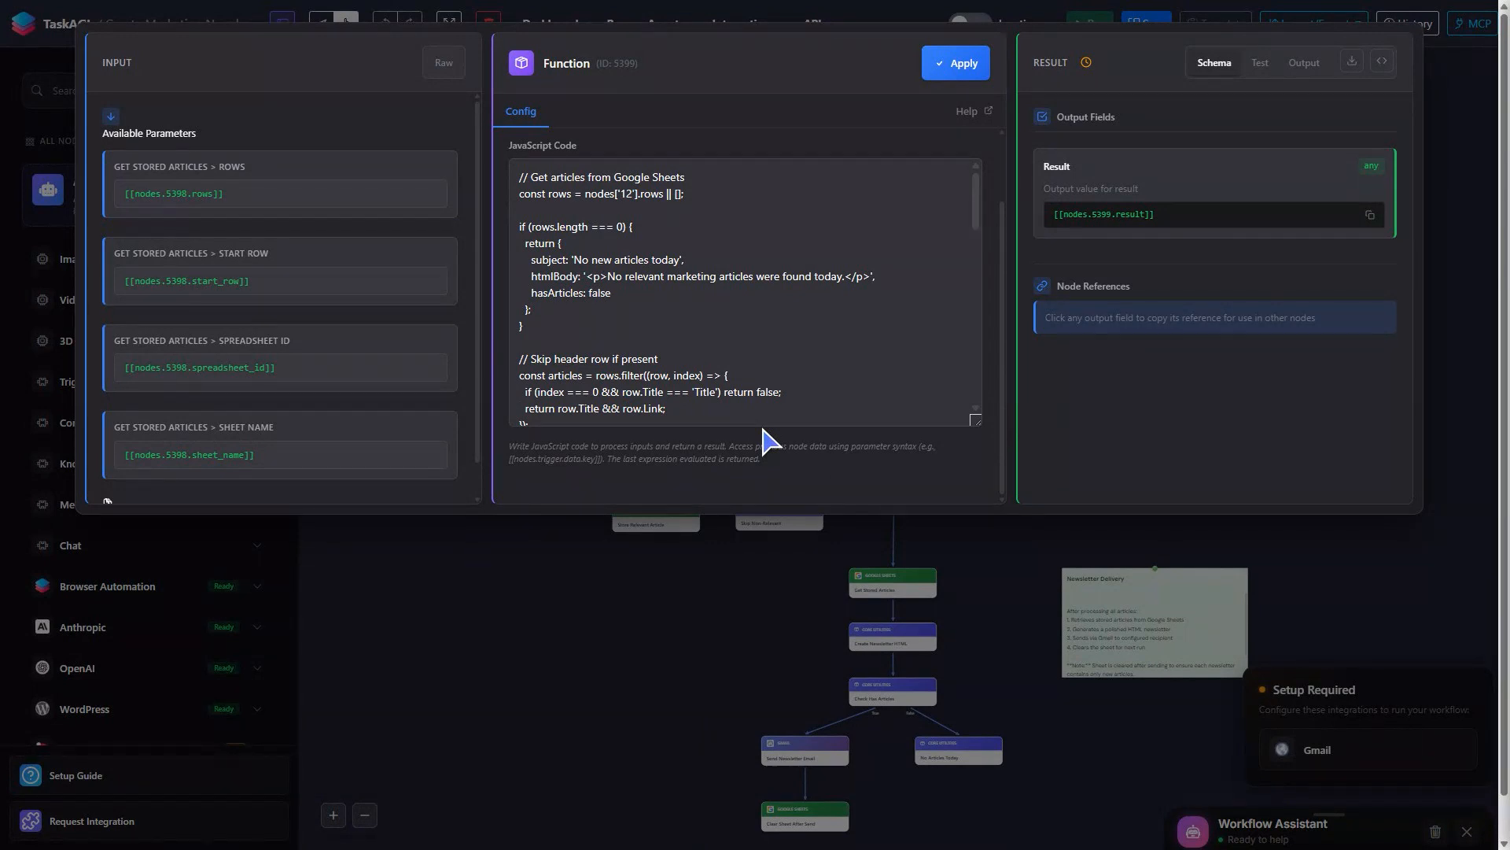
pyautogui.scroll(2, 759, 422)
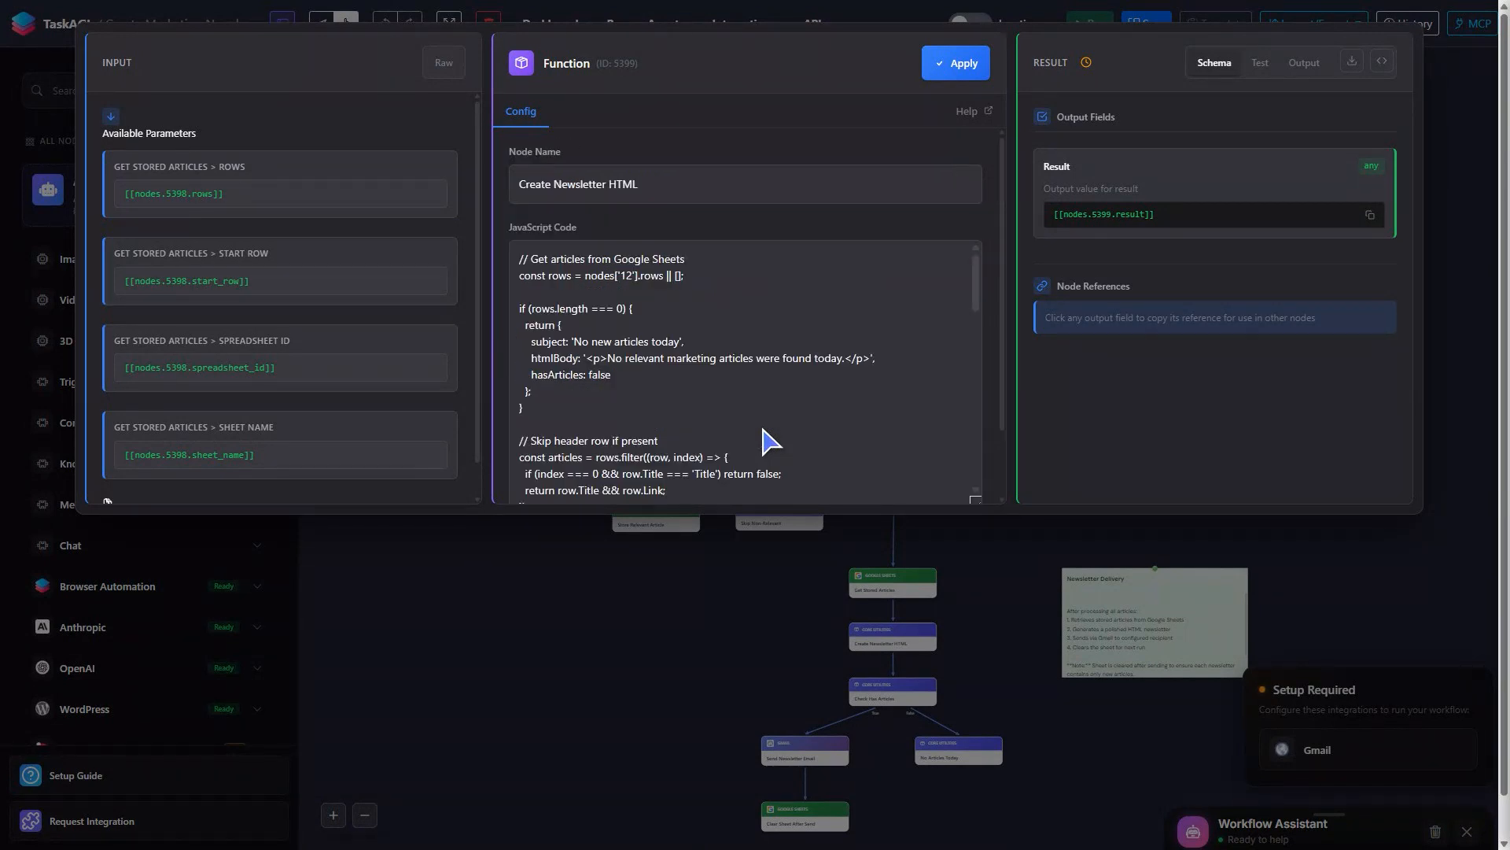
pyautogui.press('Escape')
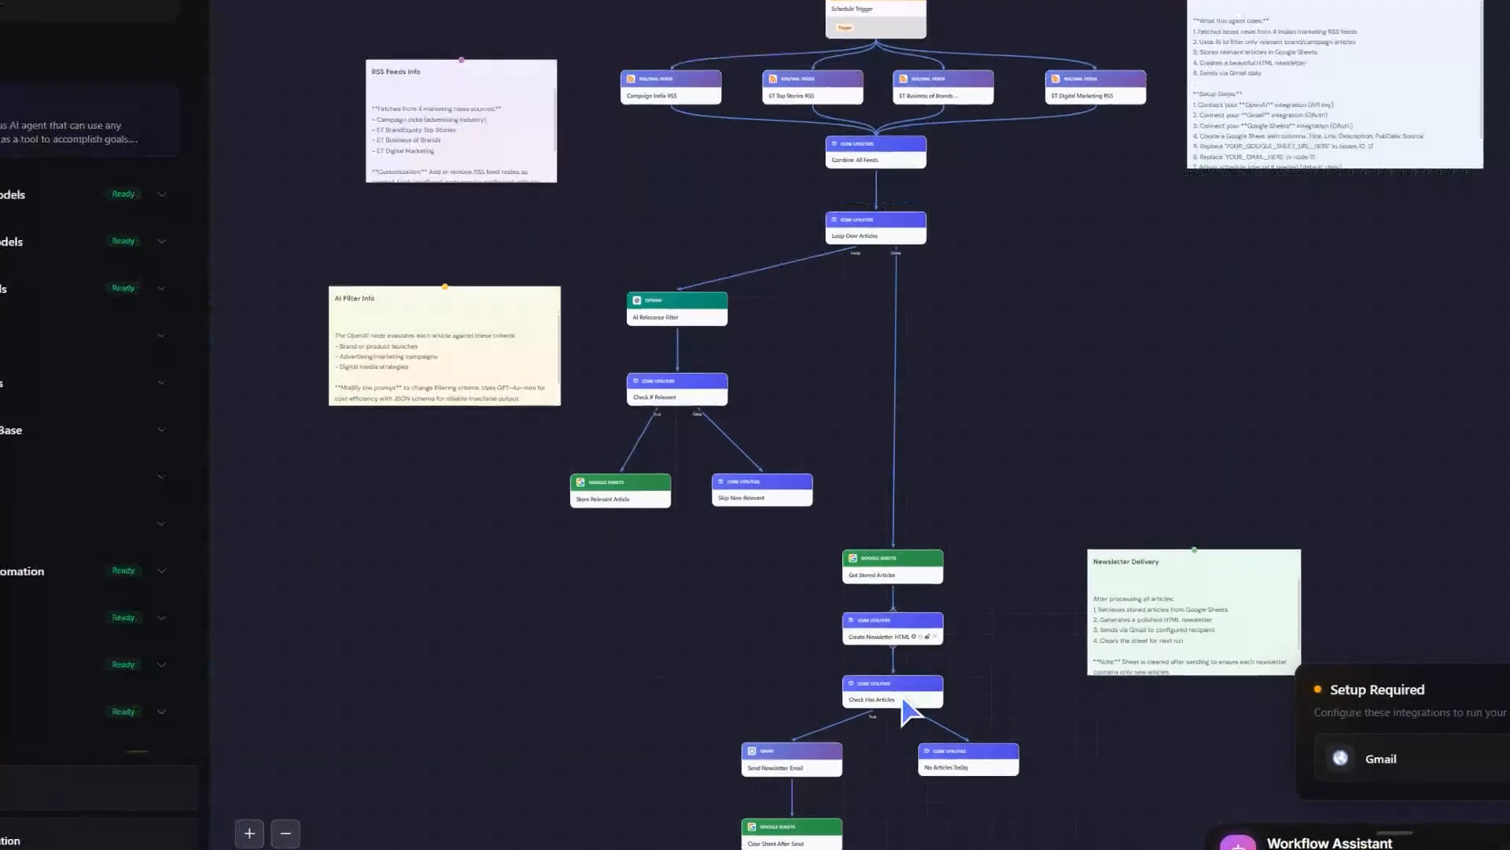
# Examine the condition, combination setting and loop control section of the Check Has Articles node
pyautogui.doubleClick(902, 697)
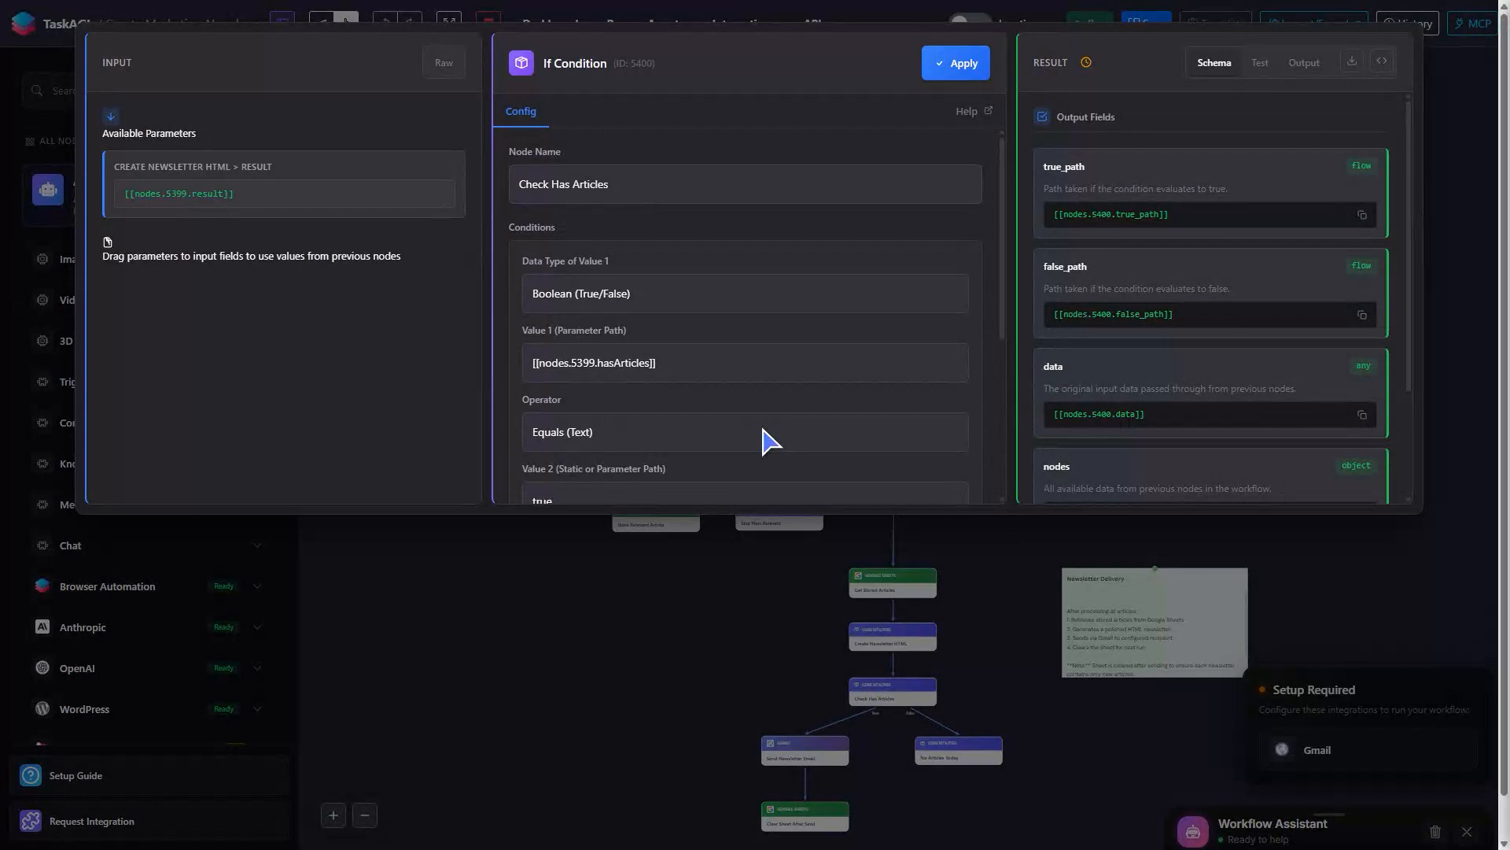
pyautogui.scroll(-3, 763, 429)
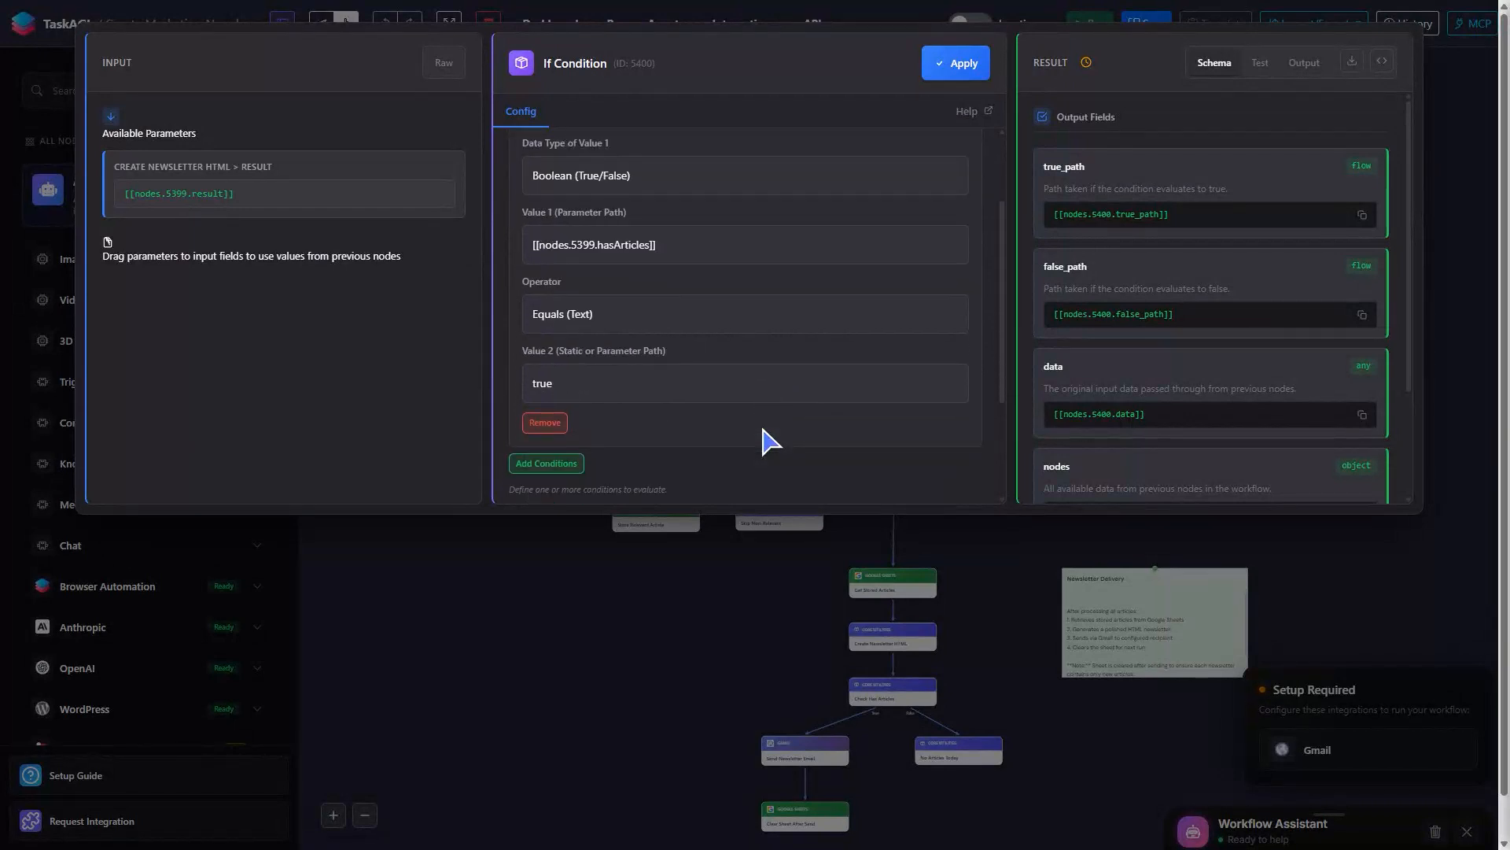
pyautogui.scroll(-1, 763, 441)
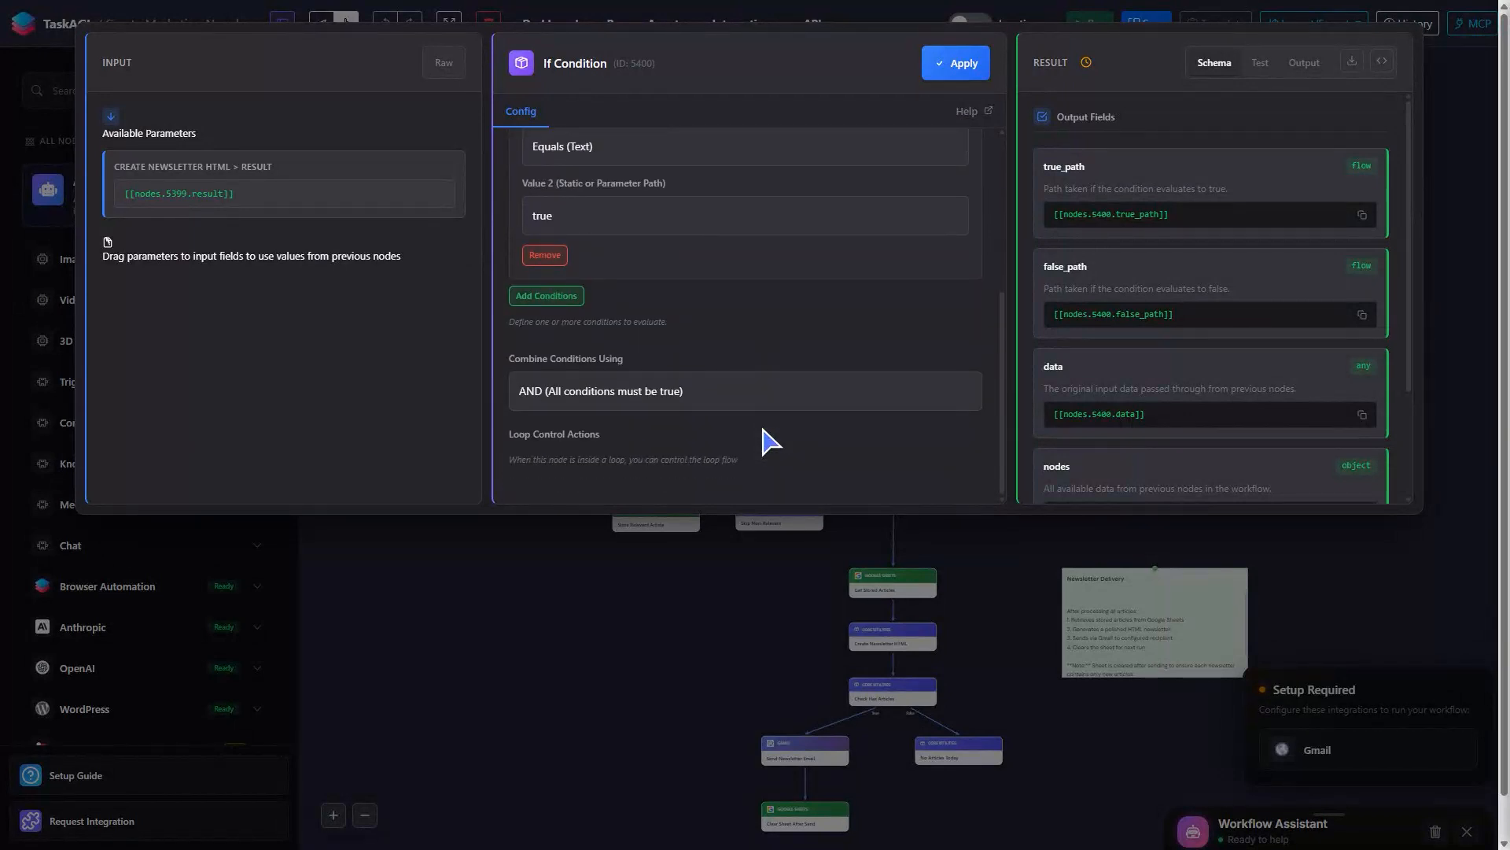
pyautogui.scroll(5, 763, 430)
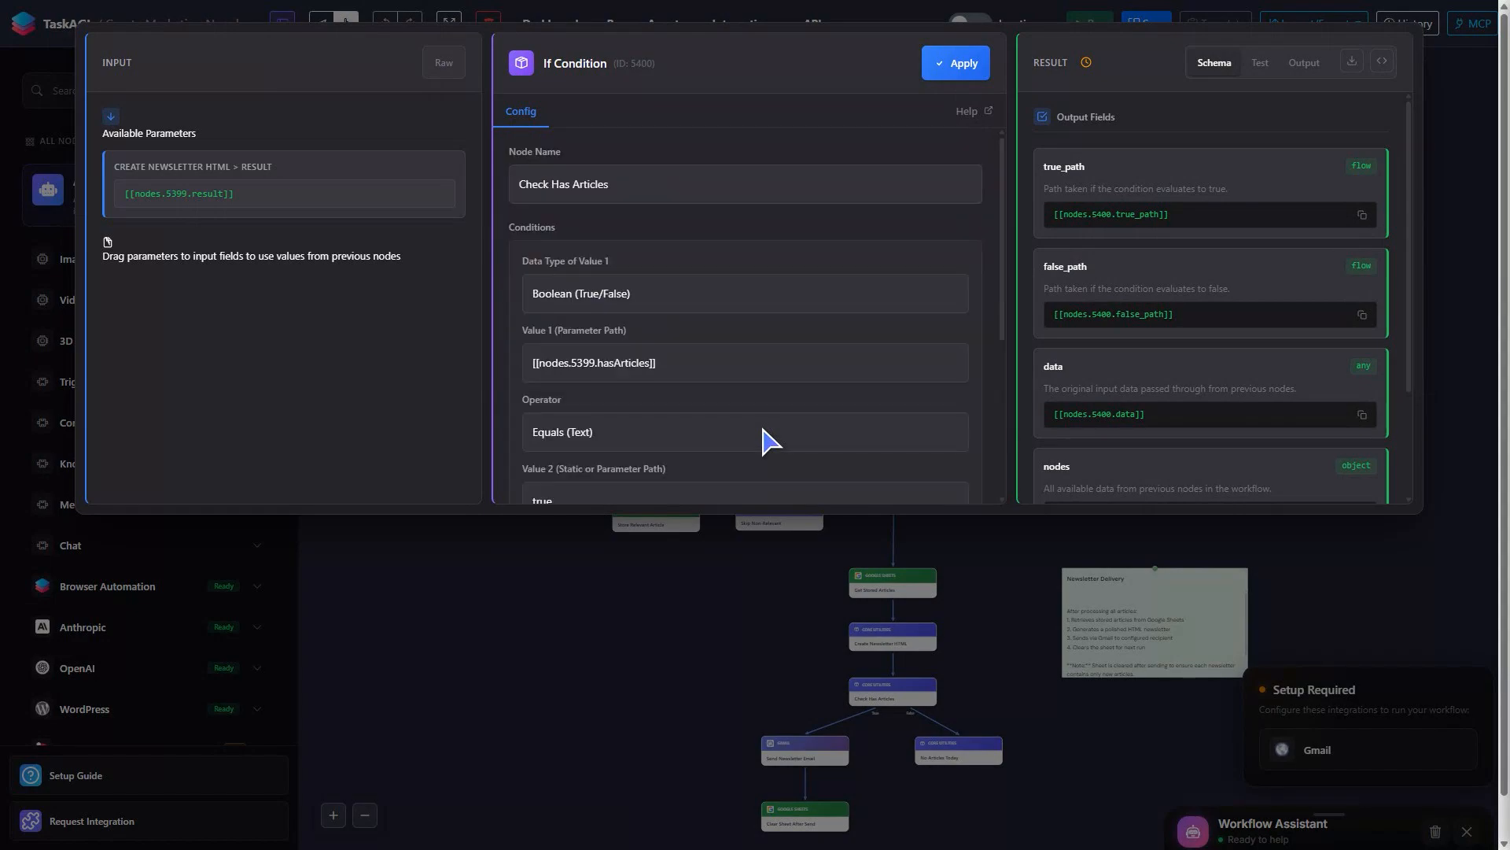
pyautogui.press('Escape')
# Examine the Gmail account, recipient, subject, body and CC settings of the Send Newsletter Email node
pyautogui.click(810, 753)
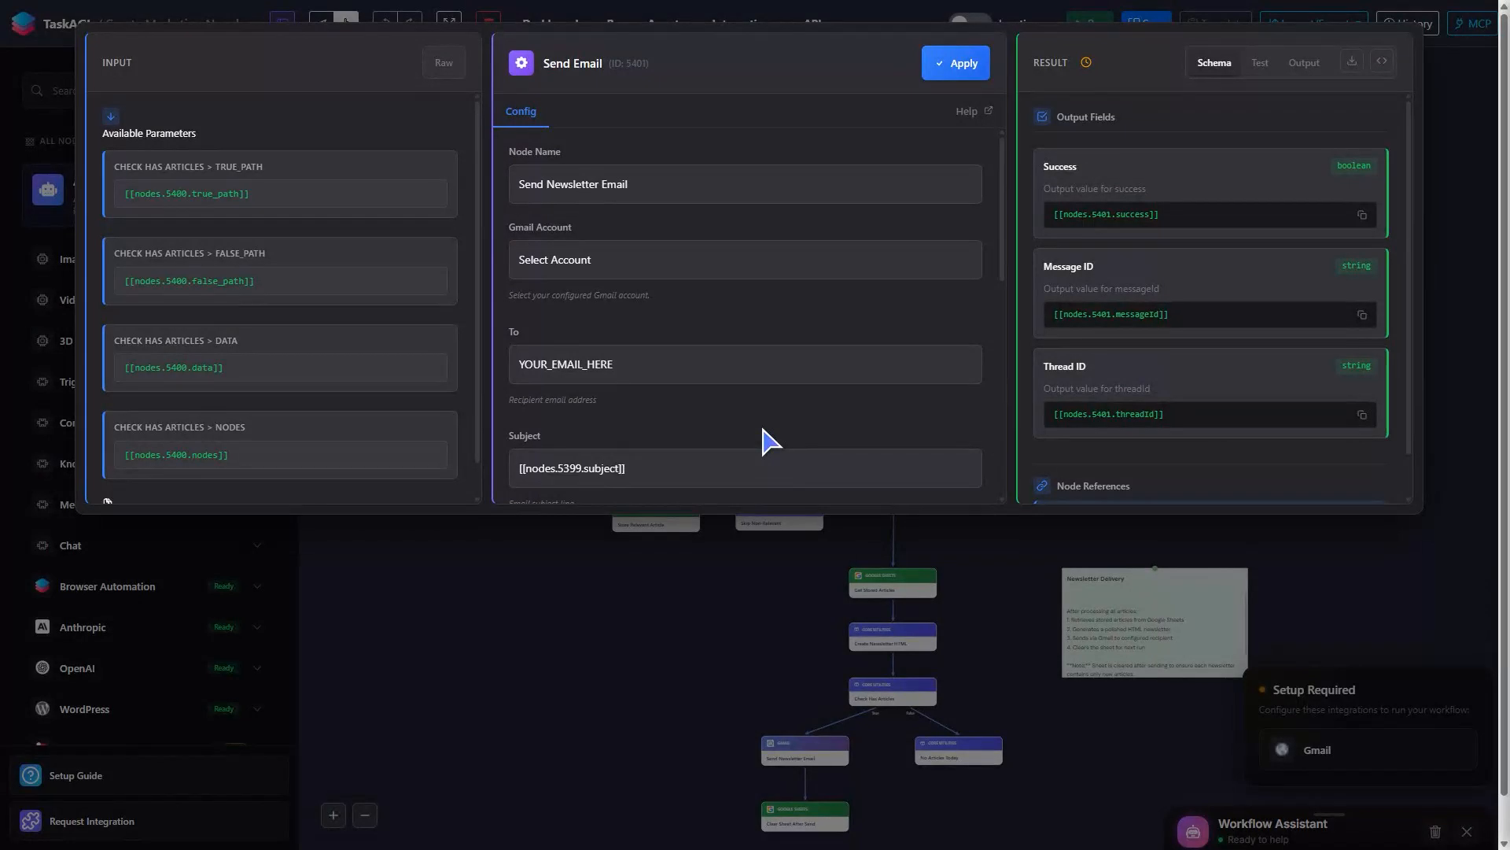
pyautogui.scroll(-3, 762, 430)
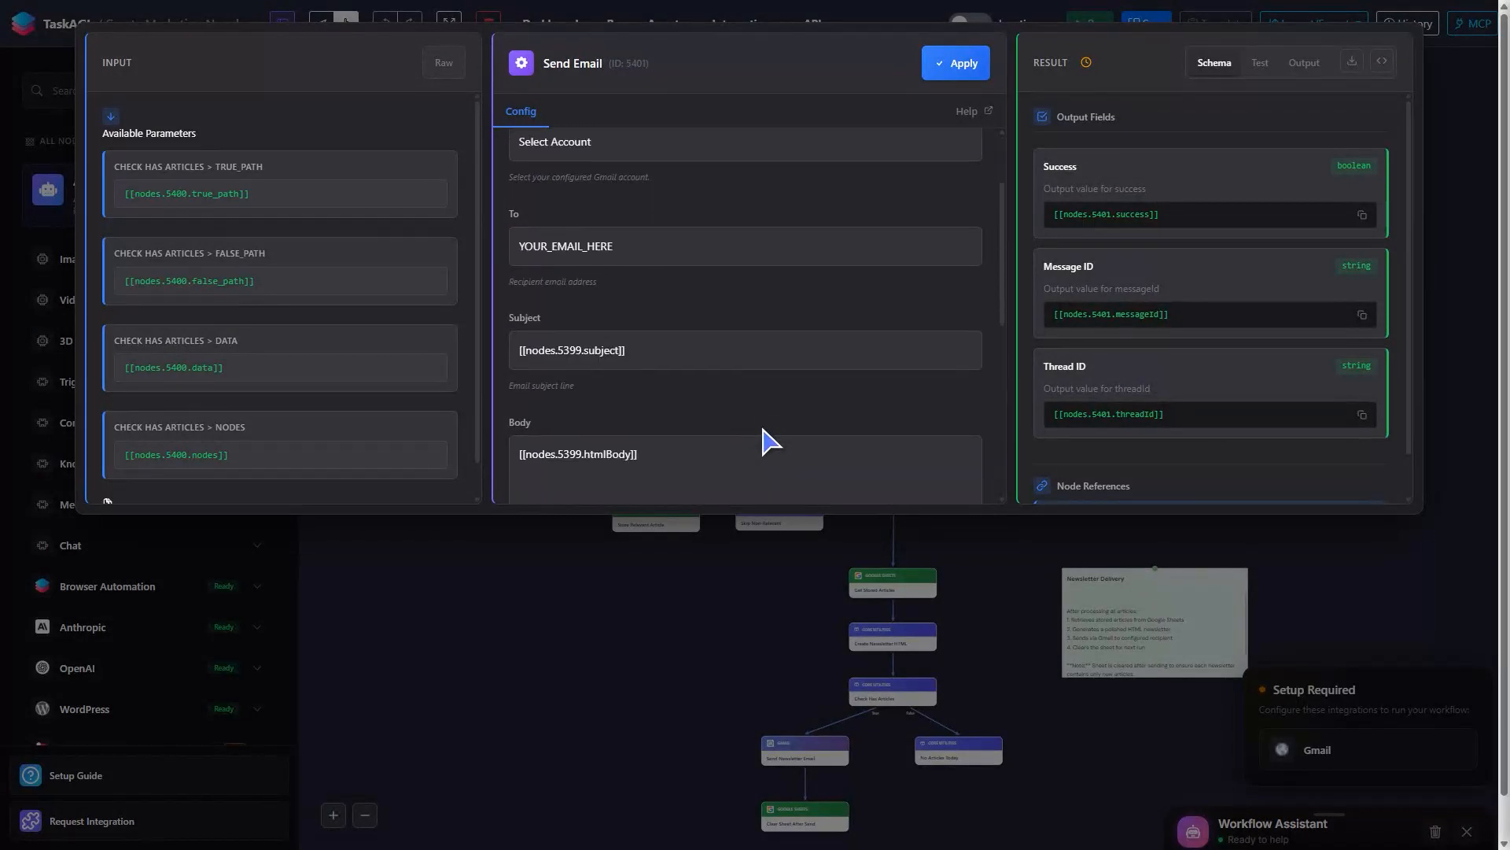
pyautogui.scroll(-2, 762, 429)
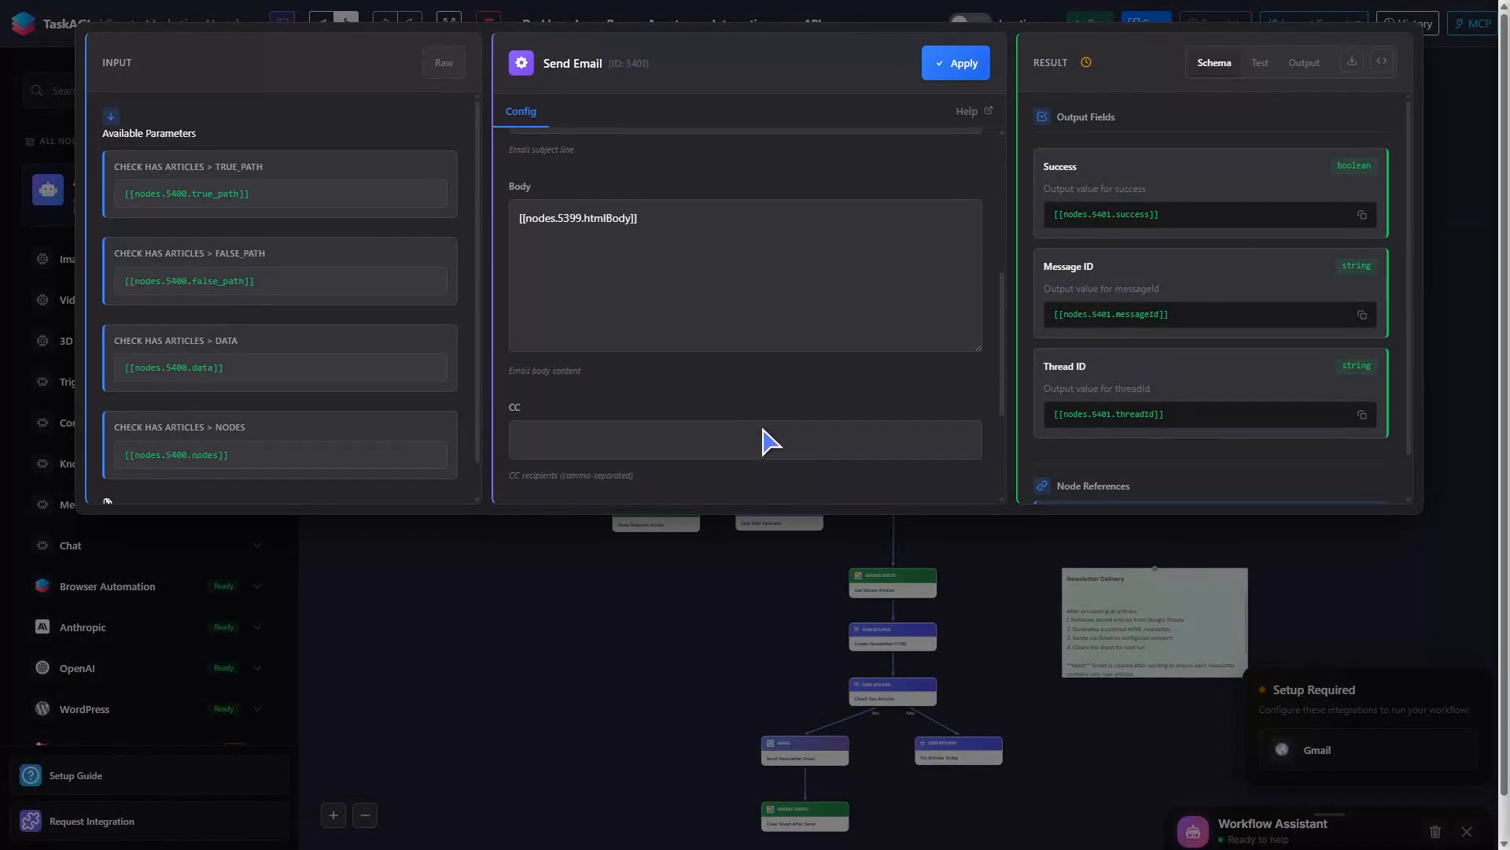
pyautogui.press('Escape')
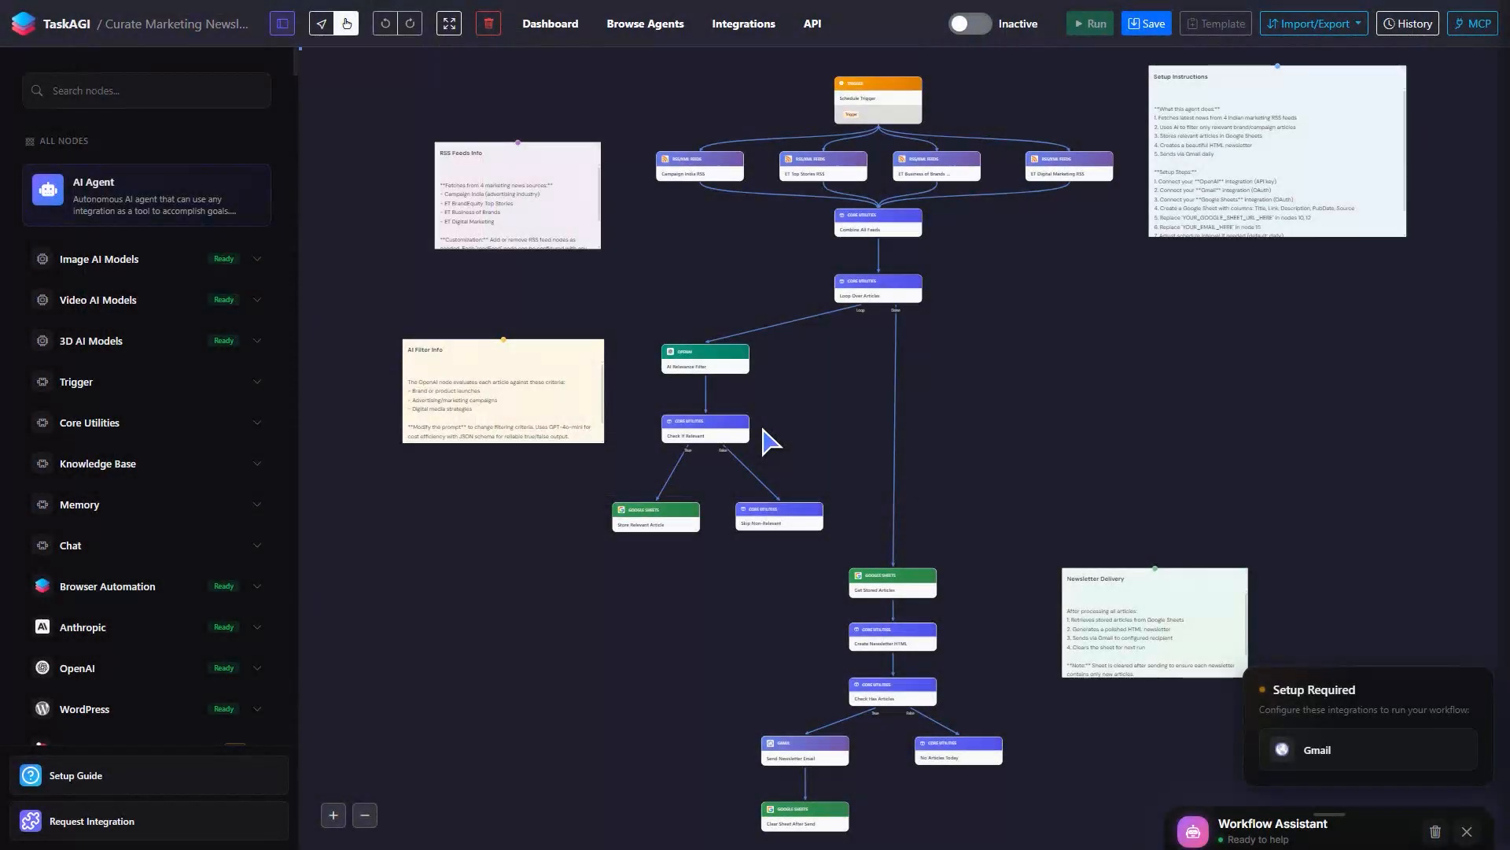
# Look through the node categories and integrations available in the node library
pyautogui.scroll(-3, 162, 411)
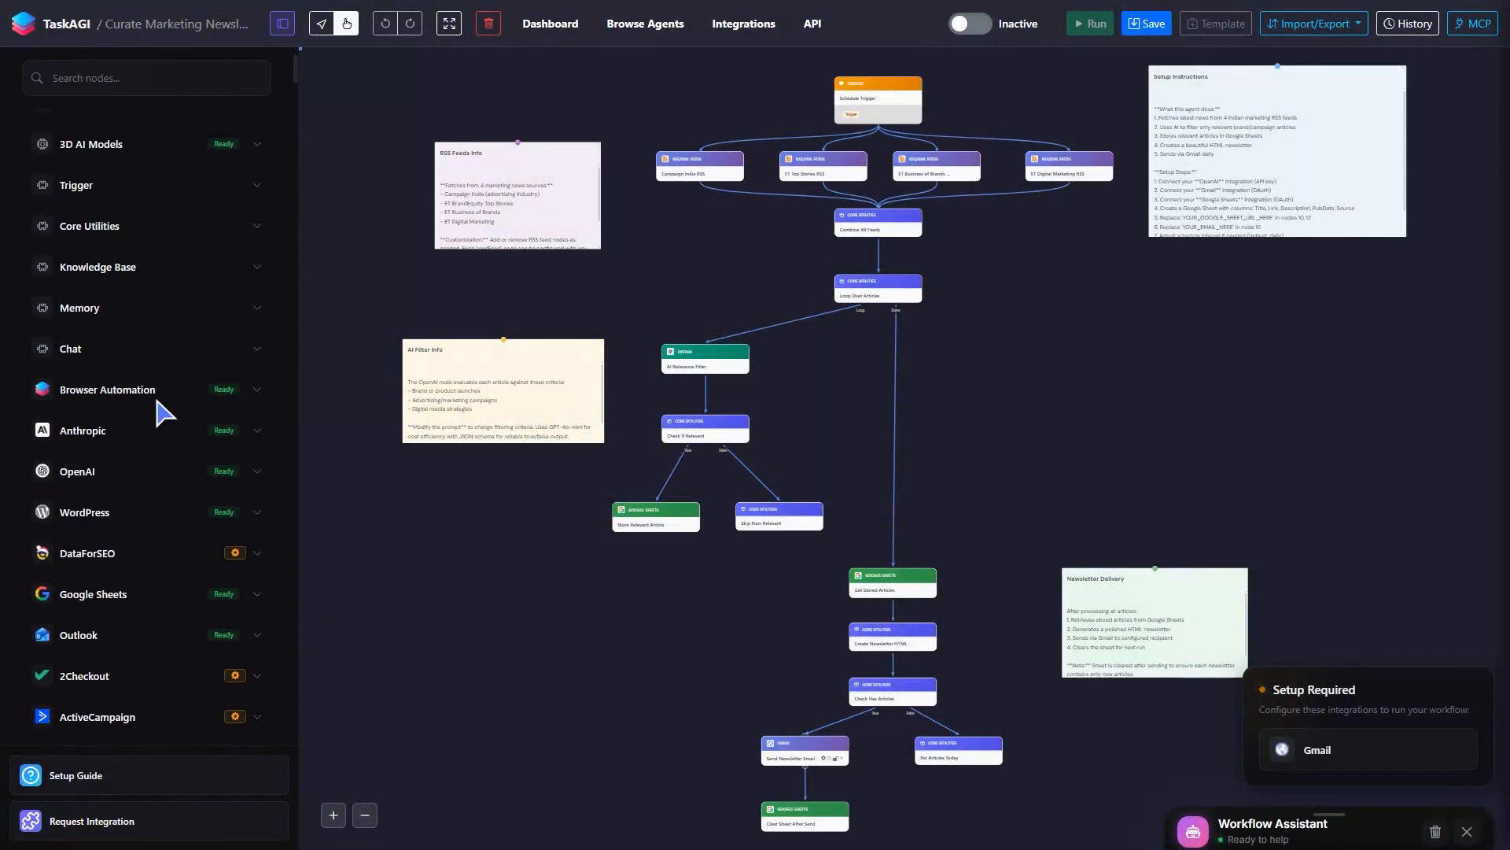